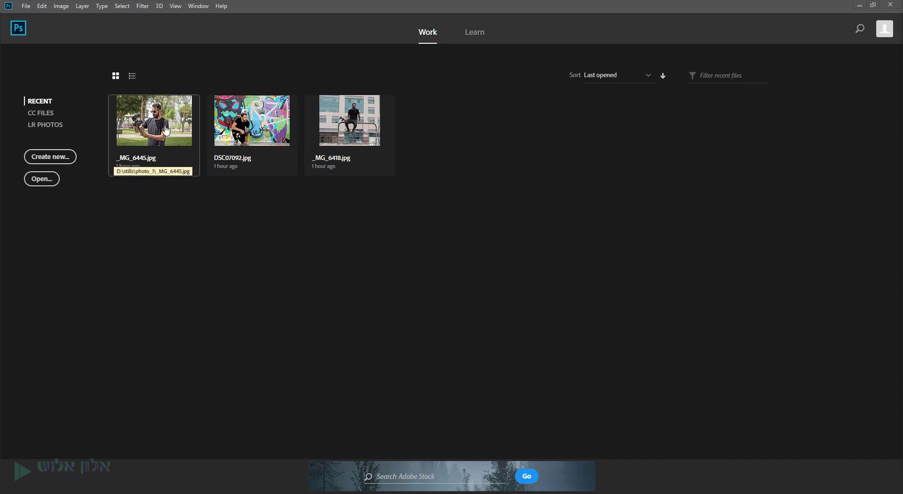
Step: Open _MG_6445.jpg from Recent files and make the Lasso tool active
{"action": "left_click", "coordinate": [169, 129]}
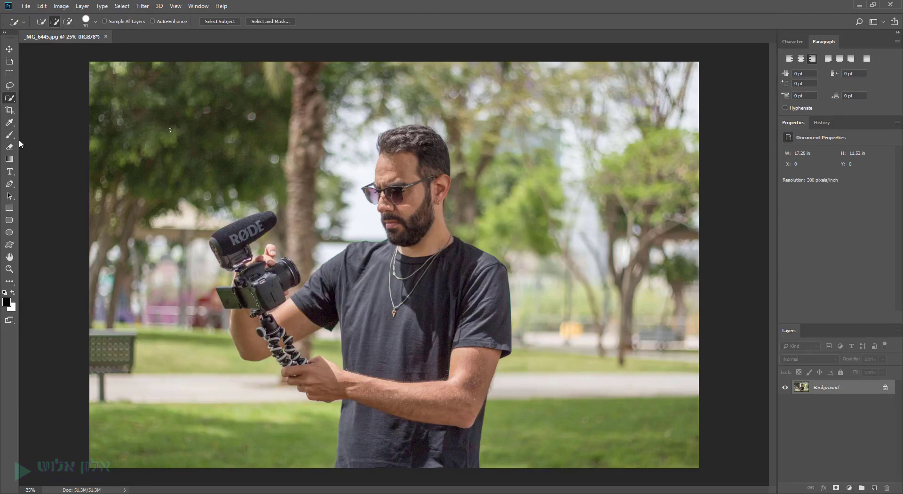
{"action": "left_click", "coordinate": [11, 87]}
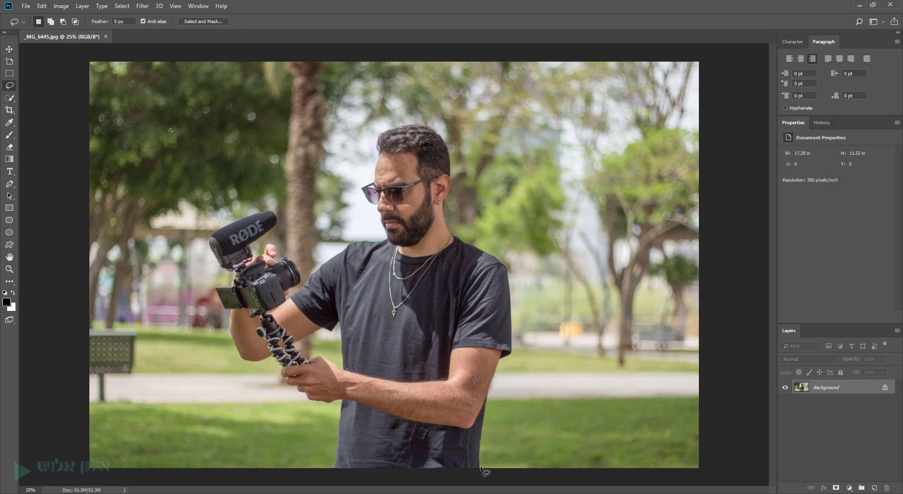
Step: Lasso a closed outline around the man's arm, head, face, camera and microphone
{"action": "mouse_move", "coordinate": [481, 467]}
{"action": "left_mouse_down"}
{"action": "mouse_move", "coordinate": [491, 397]}
{"action": "mouse_move", "coordinate": [474, 248]}
{"action": "left_mouse_up"}
{"action": "mouse_move", "coordinate": [441, 182]}
{"action": "left_mouse_down"}
{"action": "mouse_move", "coordinate": [442, 147]}
{"action": "mouse_move", "coordinate": [388, 130]}
{"action": "left_mouse_up"}
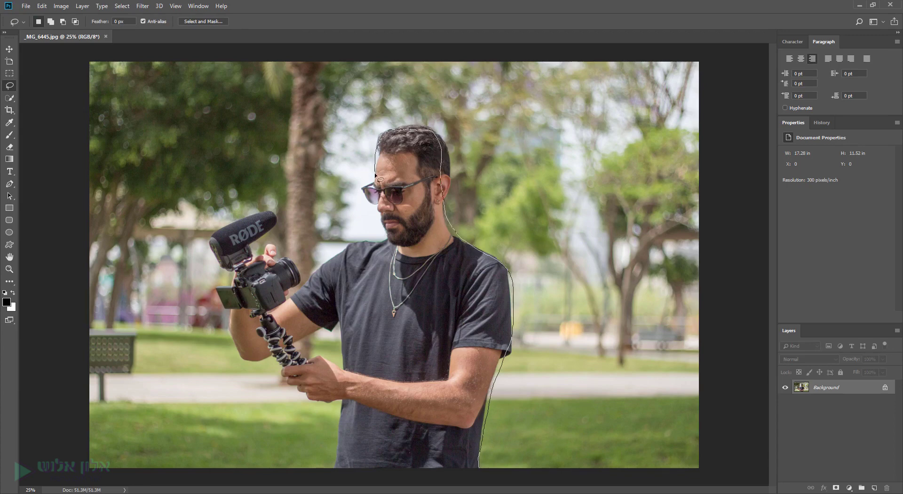
{"action": "mouse_move", "coordinate": [380, 179]}
{"action": "left_mouse_down"}
{"action": "mouse_move", "coordinate": [372, 202]}
{"action": "mouse_move", "coordinate": [387, 223]}
{"action": "left_mouse_up"}
{"action": "mouse_move", "coordinate": [301, 271]}
{"action": "left_mouse_down"}
{"action": "mouse_move", "coordinate": [271, 241]}
{"action": "mouse_move", "coordinate": [254, 251]}
{"action": "mouse_move", "coordinate": [275, 216]}
{"action": "mouse_move", "coordinate": [219, 231]}
{"action": "mouse_move", "coordinate": [222, 271]}
{"action": "mouse_move", "coordinate": [335, 466]}
{"action": "left_mouse_up"}
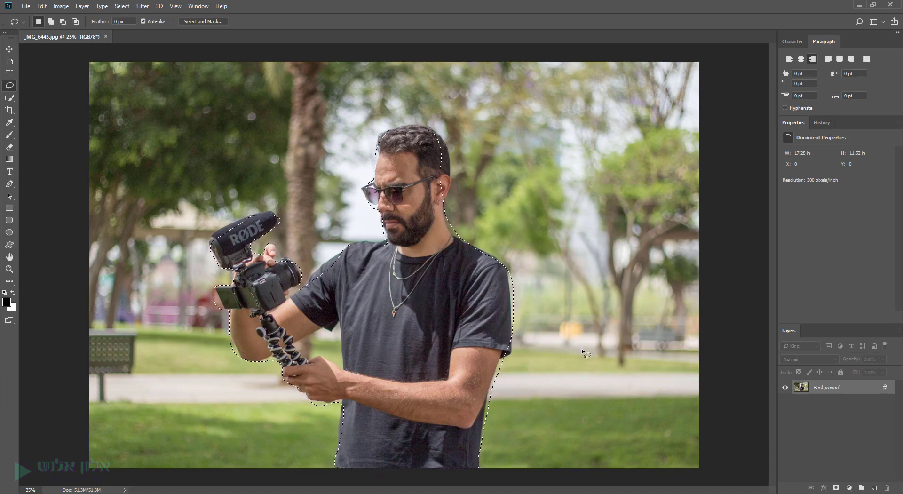
Step: Convert the Background into Layer 0, trial a copy-paste, then reload the man's selection
{"action": "double_click", "coordinate": [872, 389]}
{"action": "left_click", "coordinate": [525, 149]}
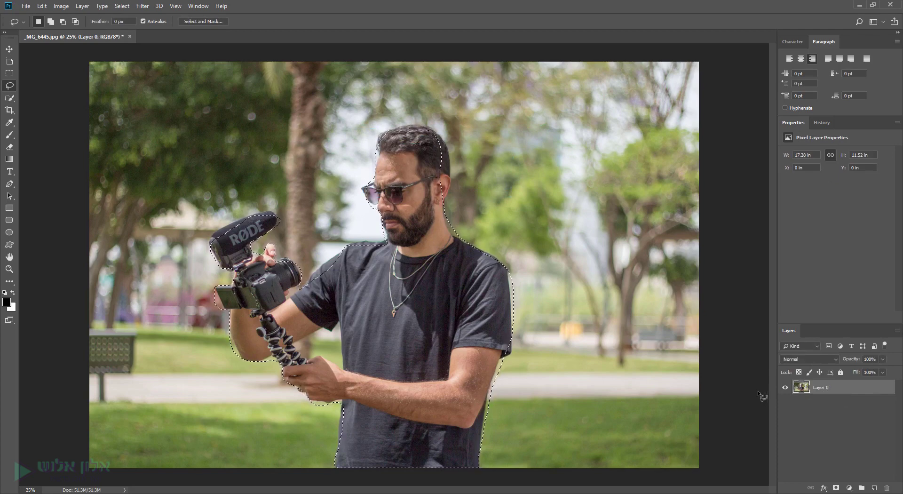
{"action": "key", "text": "ctrl+c"}
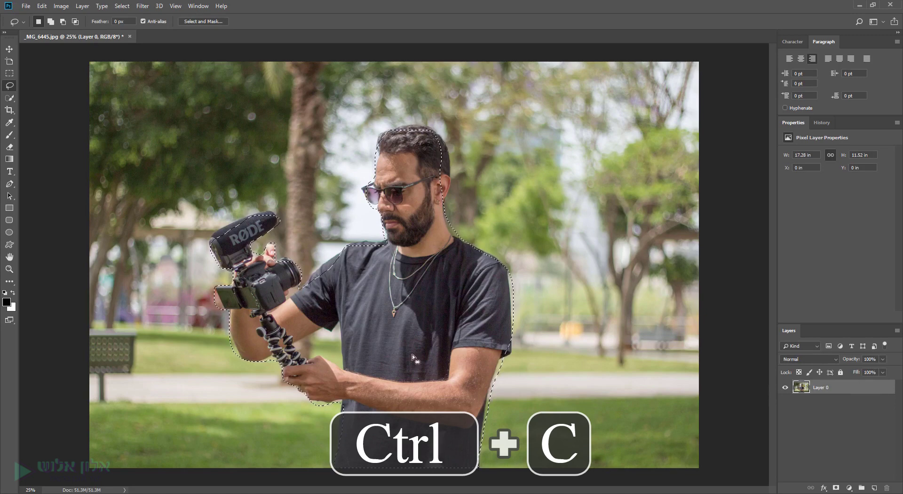
{"action": "key", "text": "ctrl+v"}
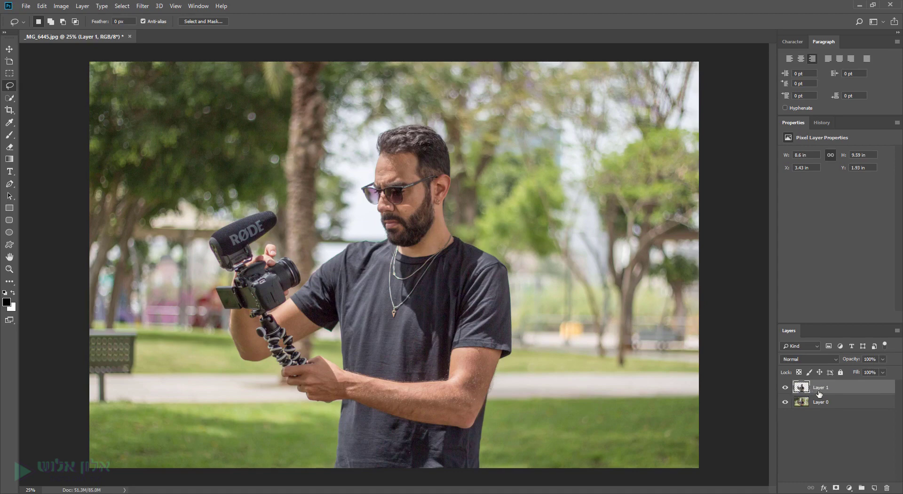
{"action": "key", "text": "ctrl+e"}
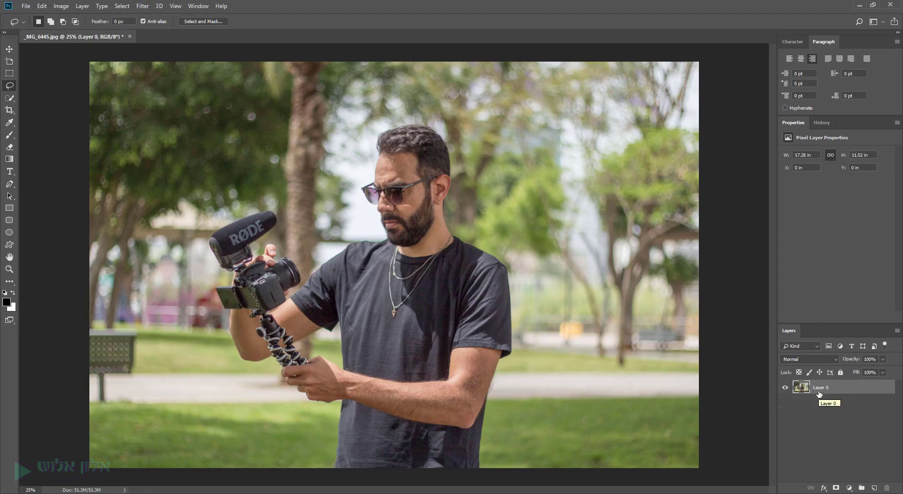
{"action": "left_click", "coordinate": [811, 389], "text": "ctrl"}
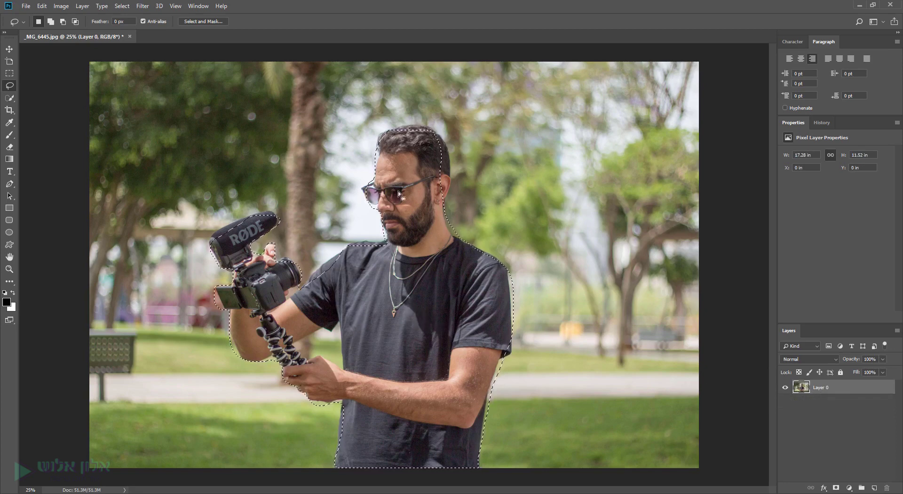
Step: Paste the man onto Layer 1, preview him with Layer 0 hidden, then delete Layer 1
{"action": "left_click", "coordinate": [46, 8]}
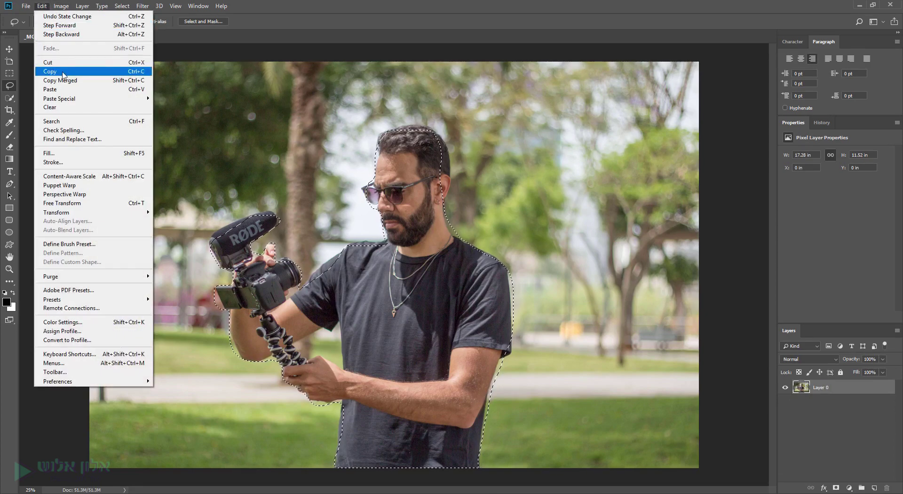
{"action": "left_click", "coordinate": [63, 72]}
{"action": "left_click", "coordinate": [42, 6]}
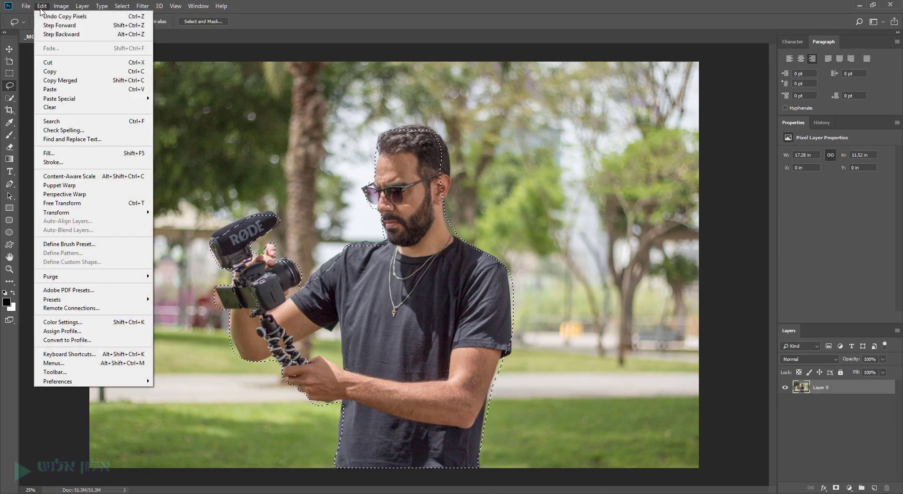
{"action": "left_click", "coordinate": [71, 89]}
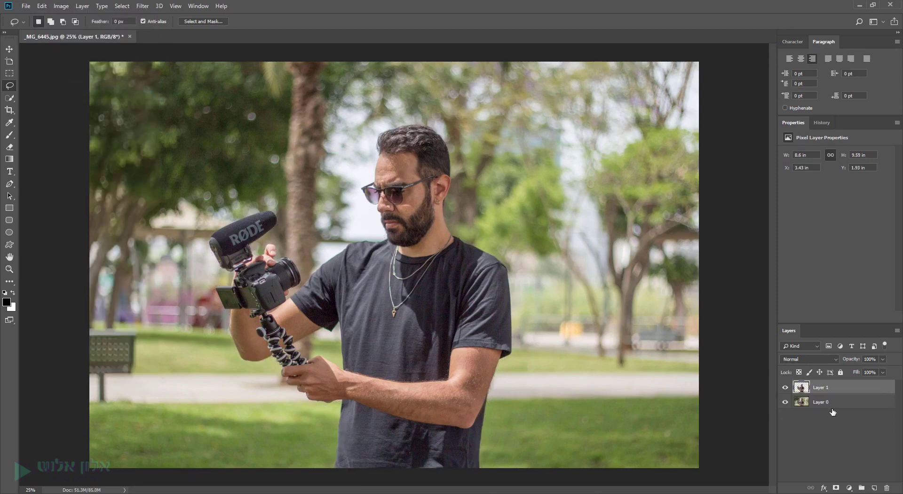
{"action": "left_click", "coordinate": [785, 402]}
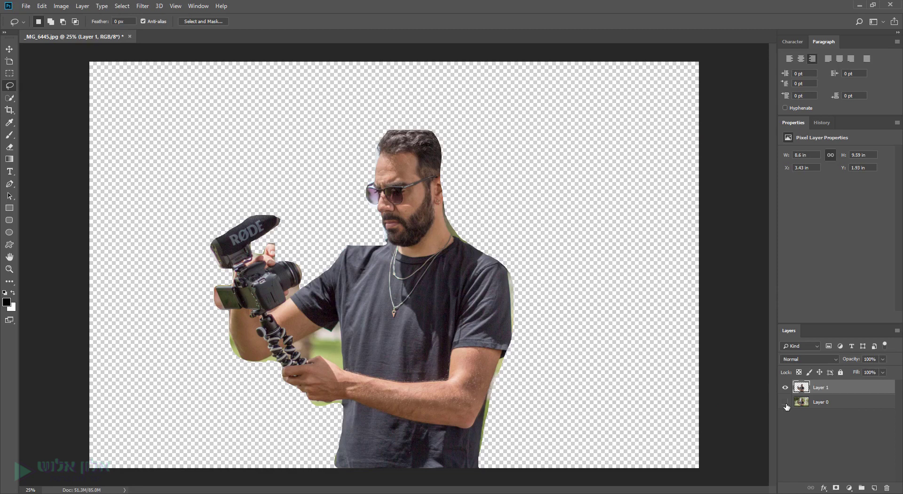
{"action": "left_click", "coordinate": [785, 402]}
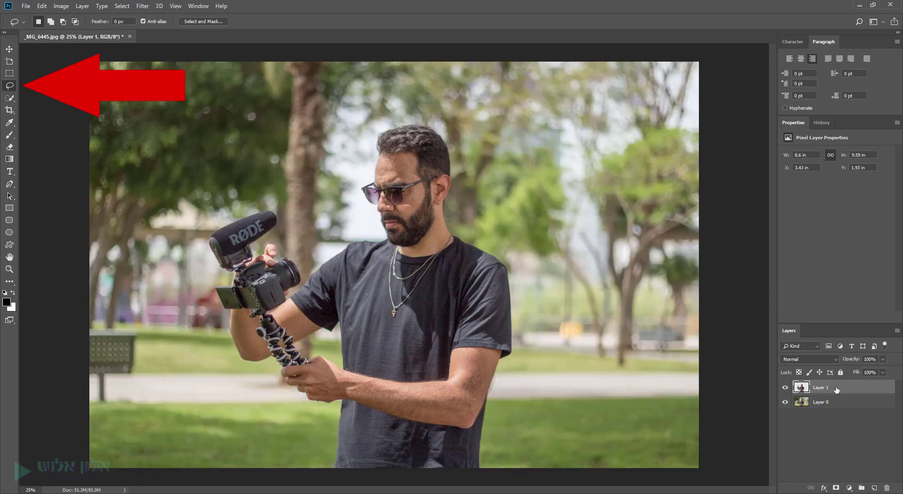
{"action": "key", "text": "Delete"}
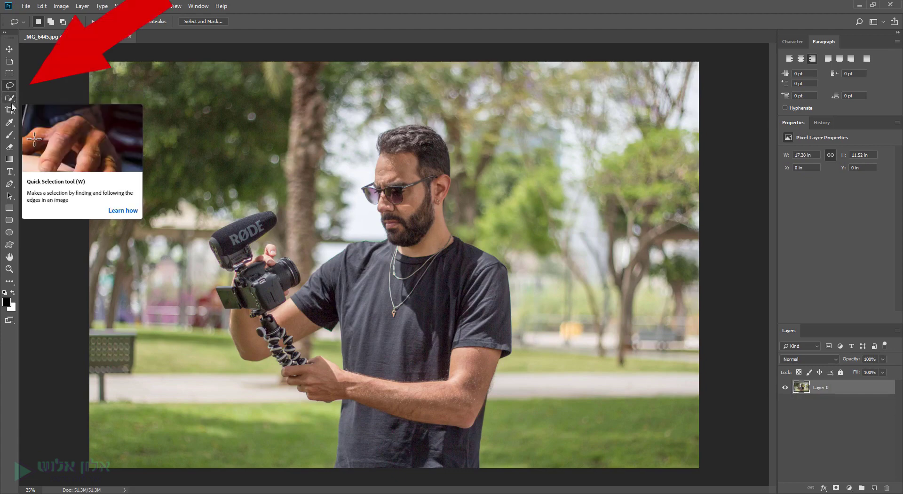
Step: Toggle between Quick Selection and Magic Wand, ending on the Magic Wand at tolerance 32
{"action": "left_click", "coordinate": [10, 101]}
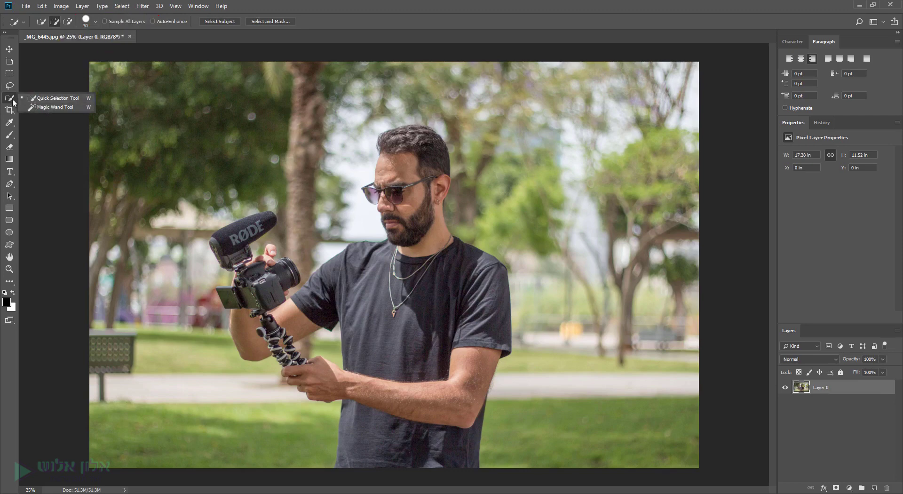
{"action": "left_click", "coordinate": [35, 107]}
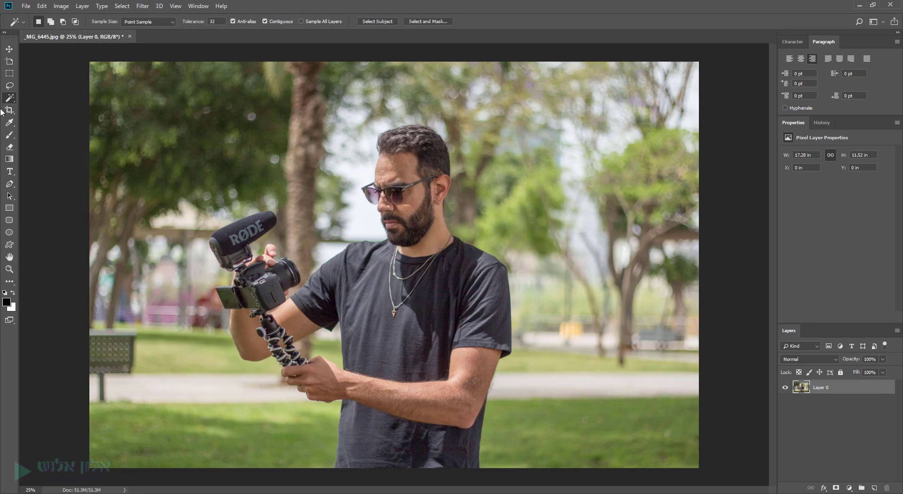
{"action": "right_click", "coordinate": [12, 99]}
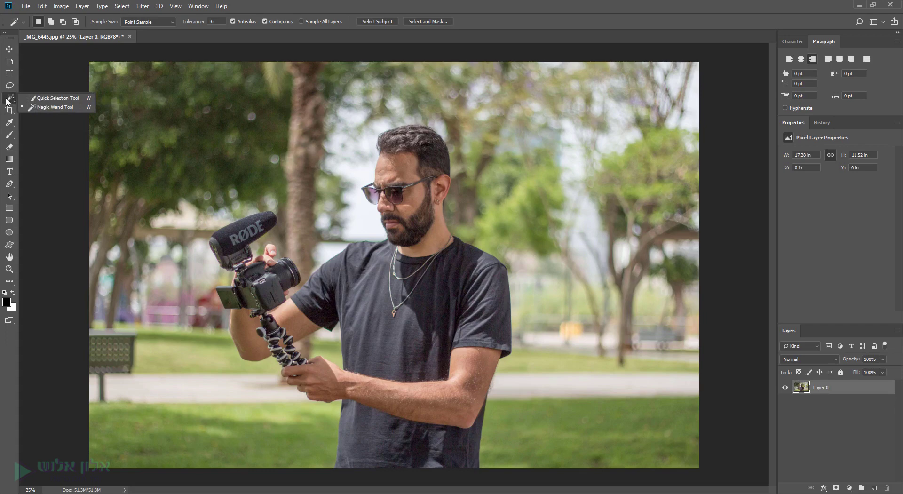
{"action": "left_click", "coordinate": [41, 98]}
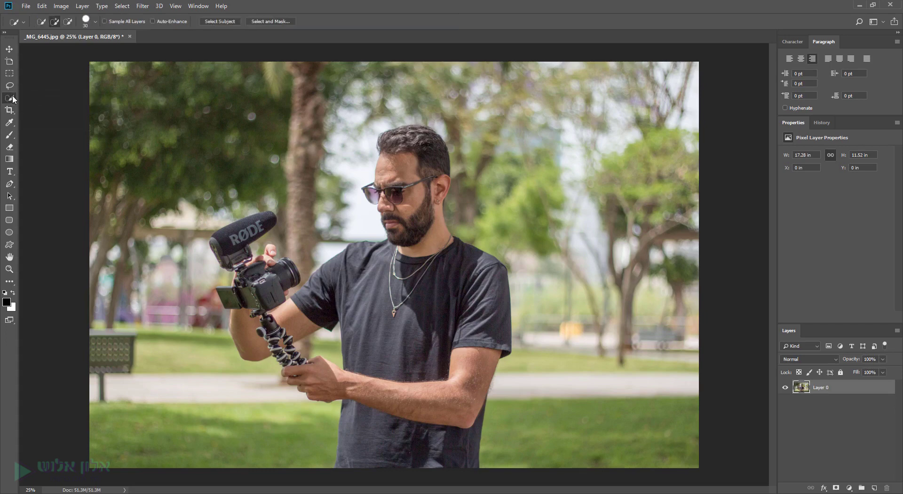
{"action": "right_click", "coordinate": [13, 99]}
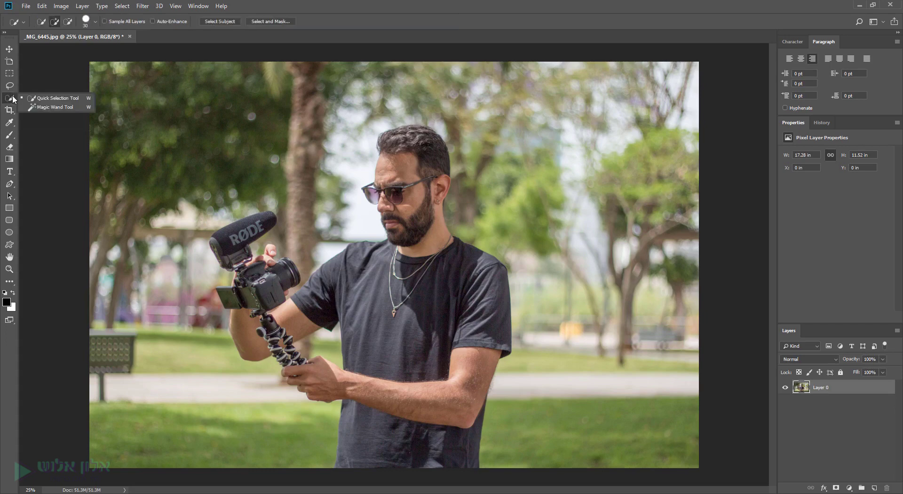
{"action": "left_click", "coordinate": [43, 108]}
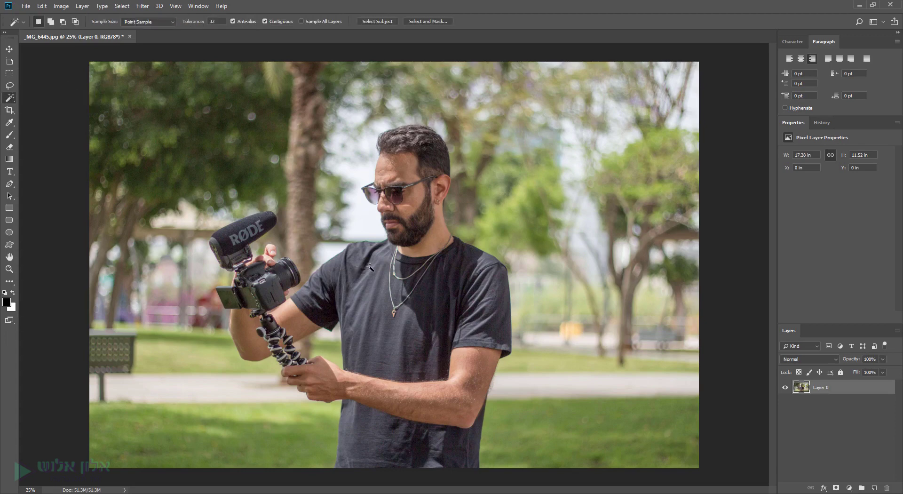
{"action": "left_click", "coordinate": [459, 295]}
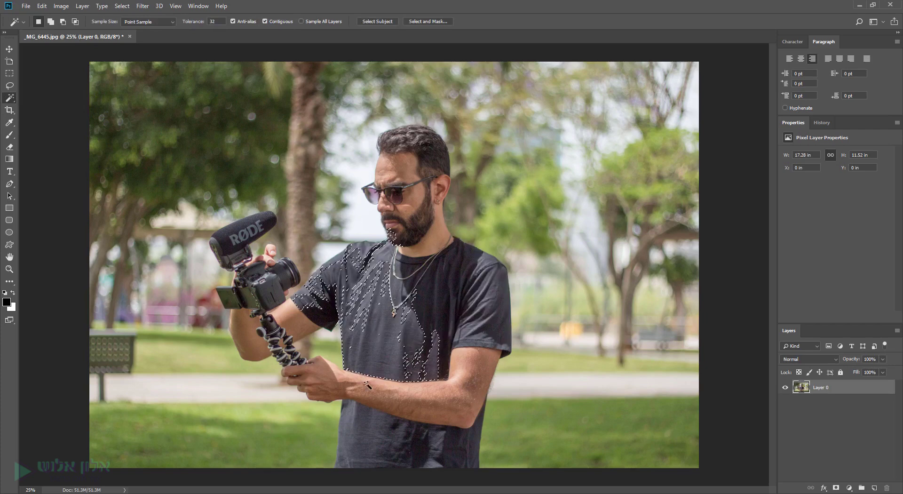
{"action": "left_click", "coordinate": [405, 408]}
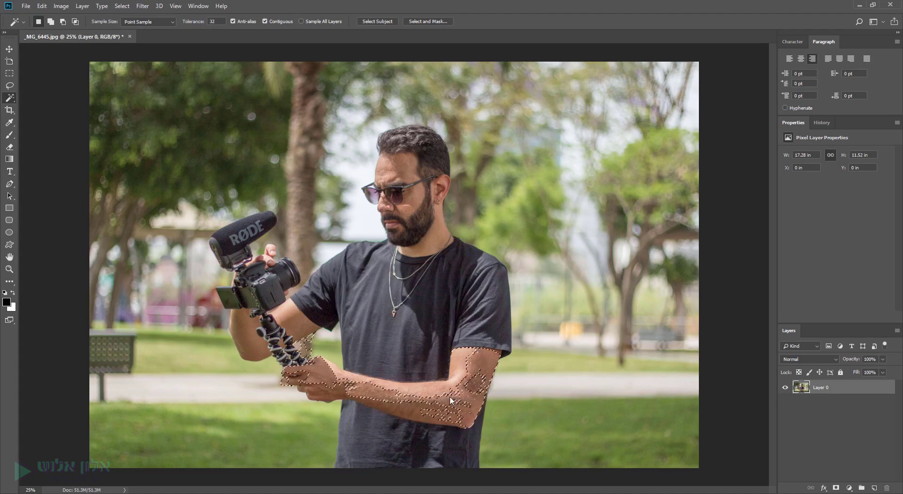
{"action": "left_click", "coordinate": [401, 365]}
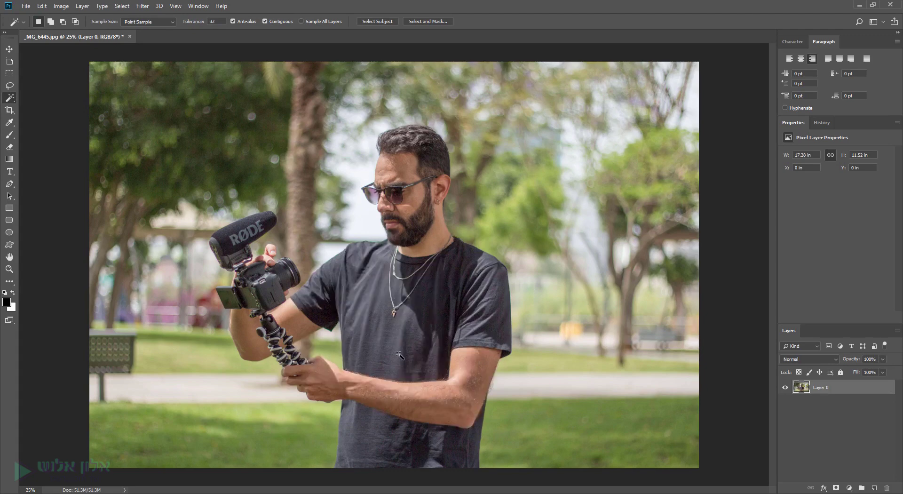
{"action": "left_click", "coordinate": [434, 315]}
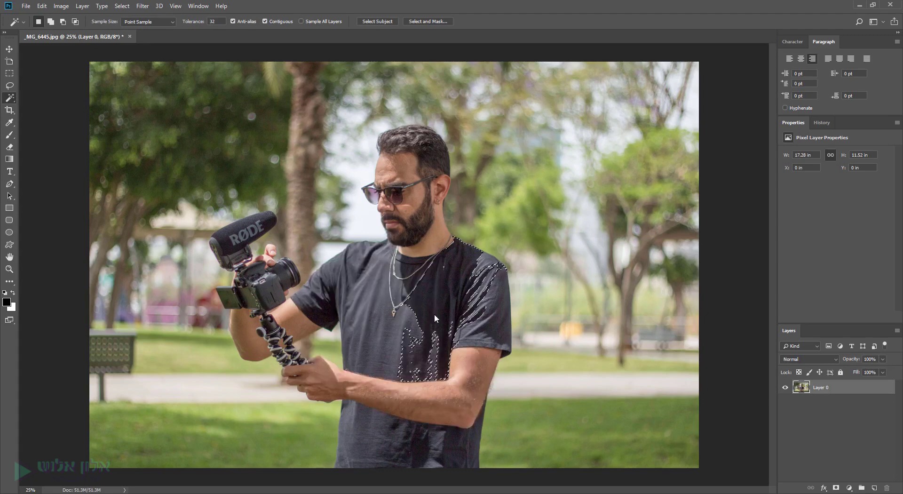
{"action": "left_click", "coordinate": [388, 317], "text": "shift"}
{"action": "key", "text": "ctrl+d"}
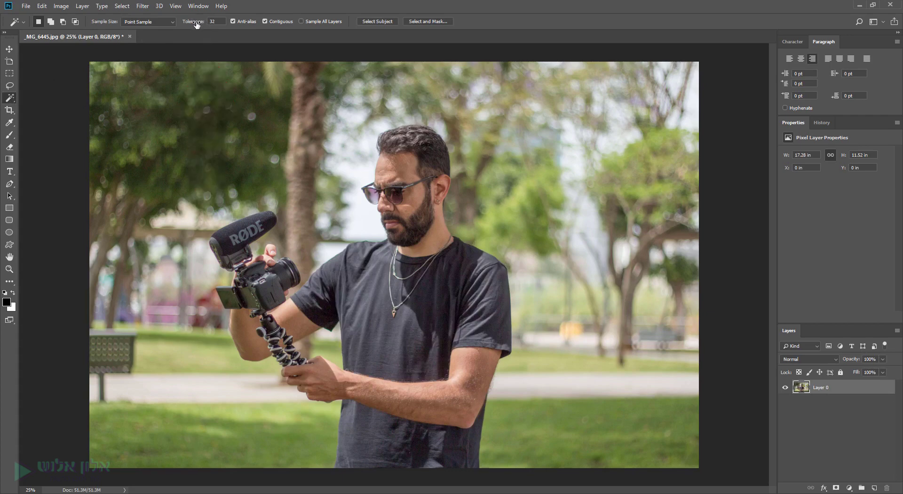
Step: Try wand tolerances 4 and 65 on the photo, deselect, then set tolerance 47
{"action": "left_click_drag", "start_coordinate": [198, 24], "coordinate": [184, 25]}
{"action": "left_click_drag", "start_coordinate": [197, 24], "coordinate": [239, 33]}
{"action": "left_click", "coordinate": [365, 320]}
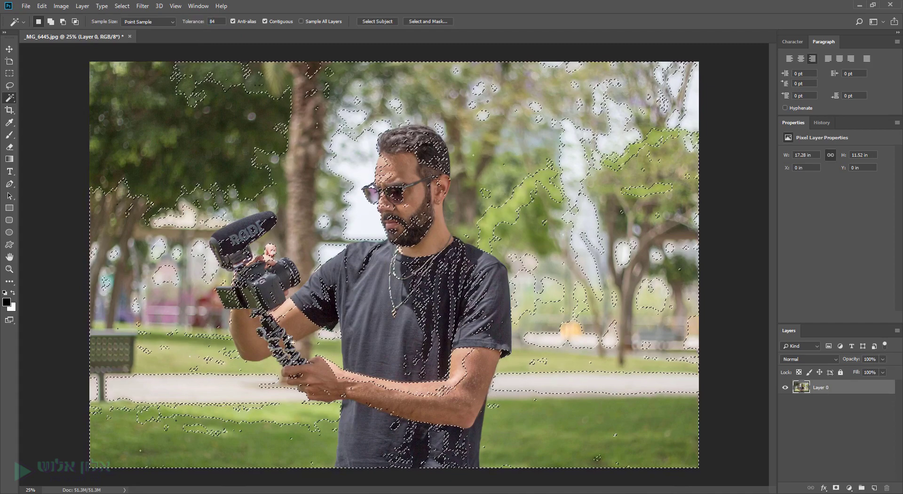
{"action": "key", "text": "ctrl+d"}
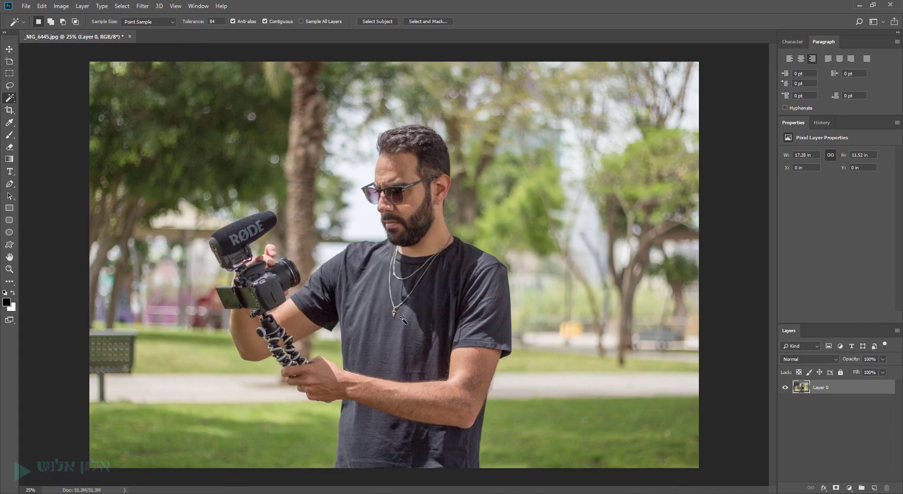
{"action": "left_click_drag", "start_coordinate": [190, 24], "coordinate": [173, 25]}
Step: Wand-select the man's forearm at tolerance 47, then raise tolerance to 53
{"action": "left_click", "coordinate": [390, 309]}
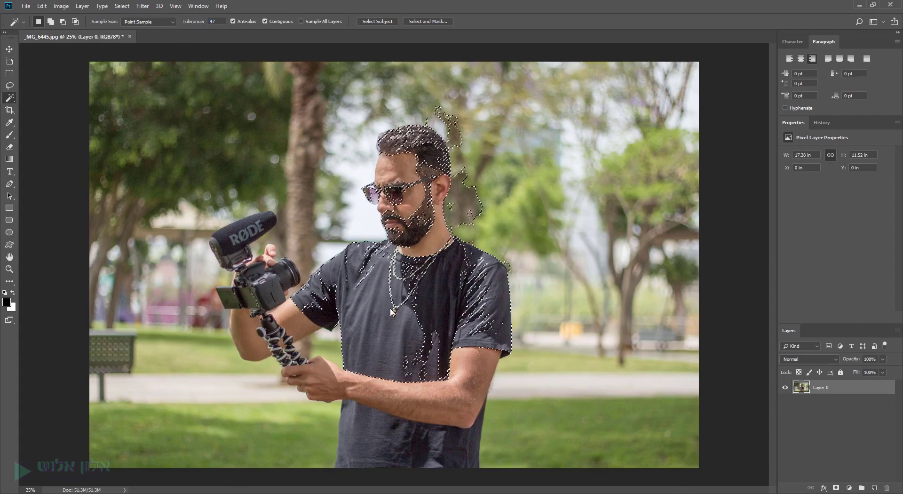
{"action": "left_click", "coordinate": [433, 408]}
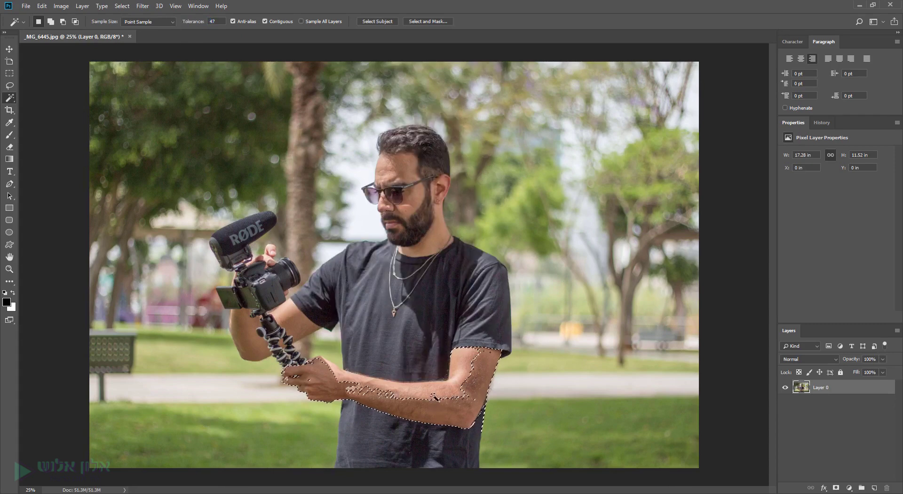
{"action": "left_click", "coordinate": [410, 382]}
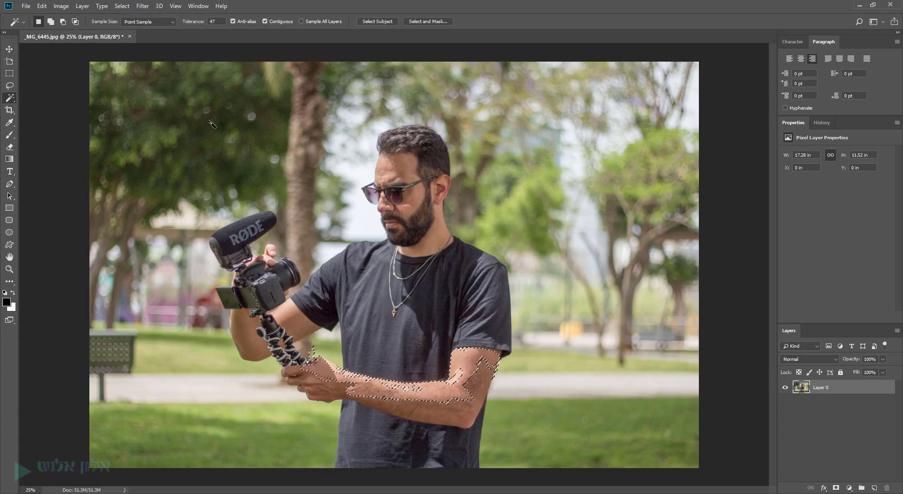
{"action": "left_click_drag", "start_coordinate": [191, 24], "coordinate": [195, 23]}
Step: Select the dark T-shirt and hair, adding sunglasses, shoulder, camera and forearm
{"action": "left_click", "coordinate": [382, 309]}
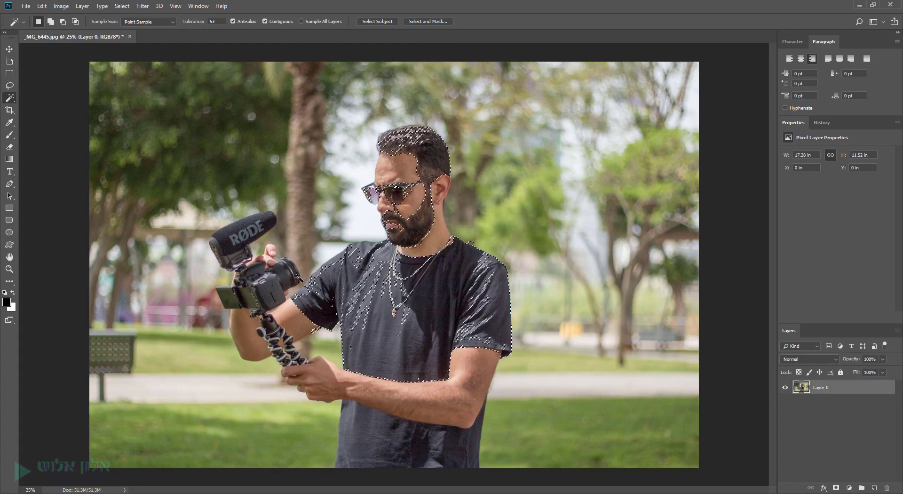
{"action": "left_click", "coordinate": [348, 297], "text": "shift"}
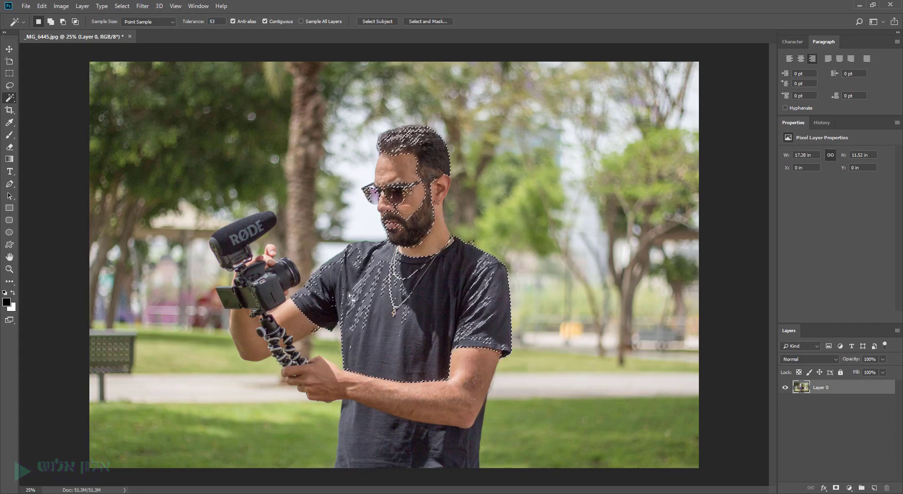
{"action": "left_click", "coordinate": [348, 277], "text": "shift"}
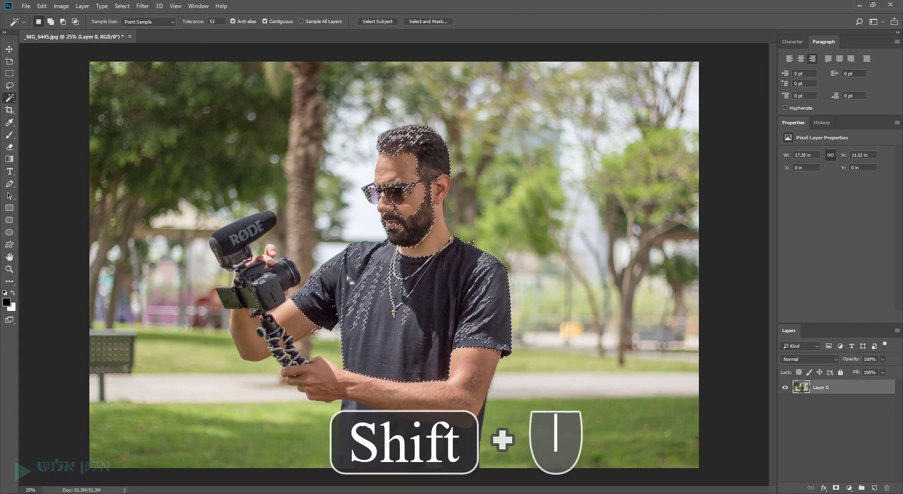
{"action": "left_click", "coordinate": [353, 265], "text": "shift"}
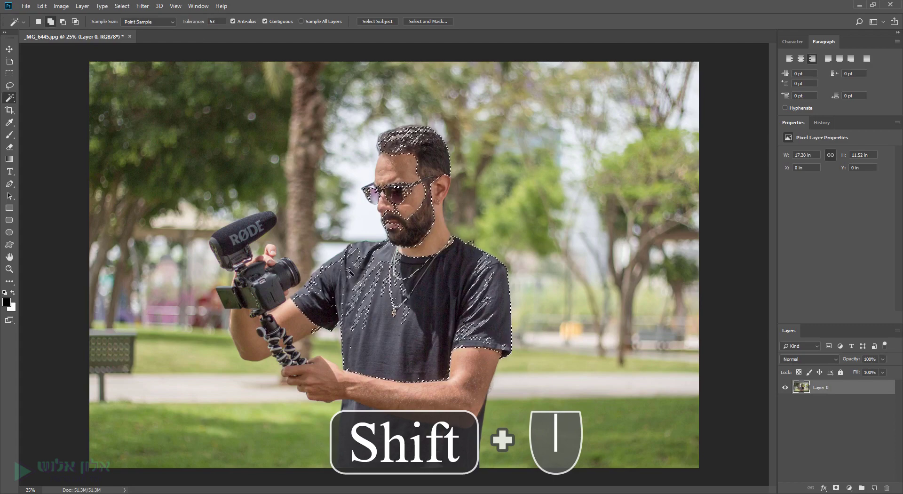
{"action": "left_click", "coordinate": [266, 292]}
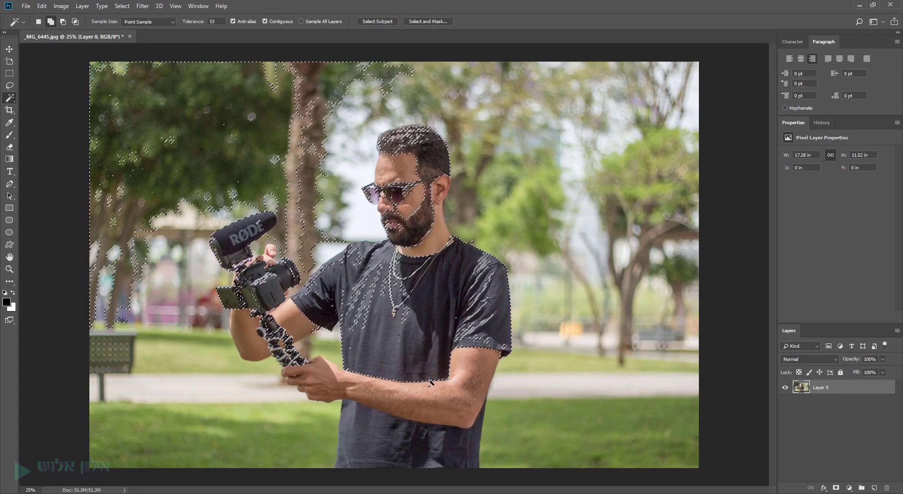
{"action": "left_click", "coordinate": [433, 399], "text": "shift"}
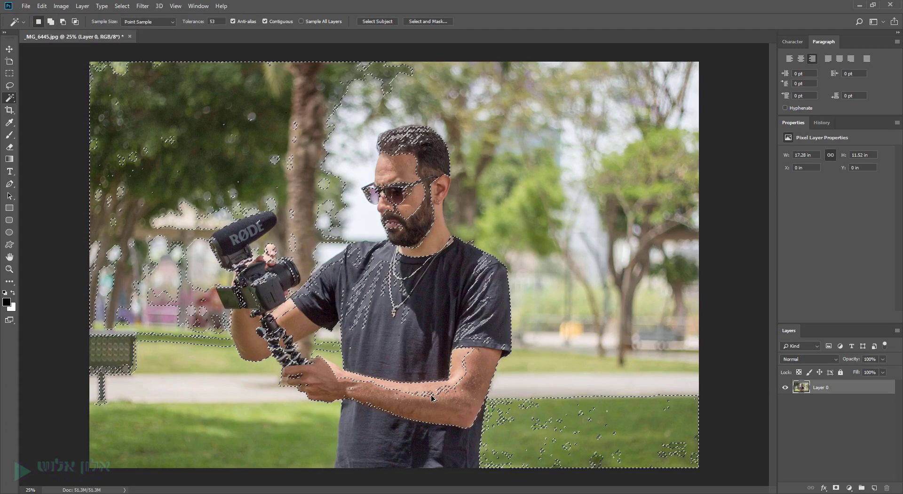
Step: Subtract the area near the forearm, the face and the foliage, then deselect everything
{"action": "left_click", "coordinate": [426, 386], "text": "alt"}
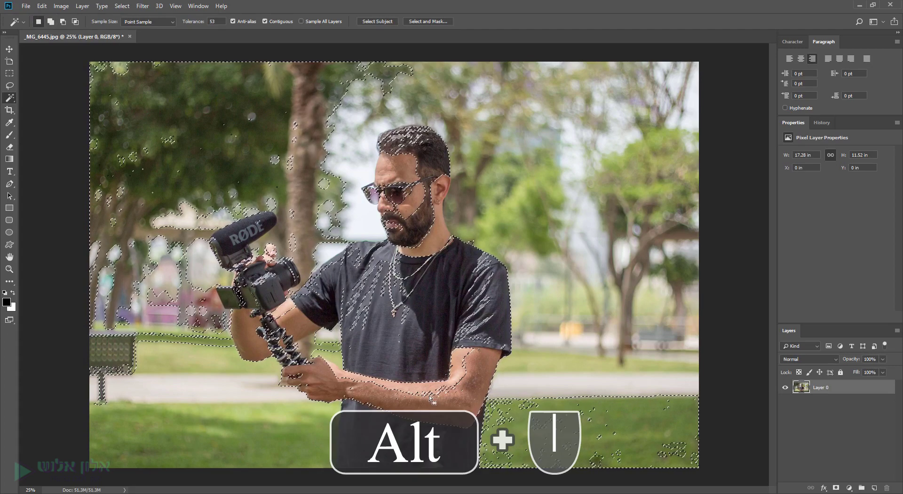
{"action": "left_click", "coordinate": [423, 364], "text": "alt"}
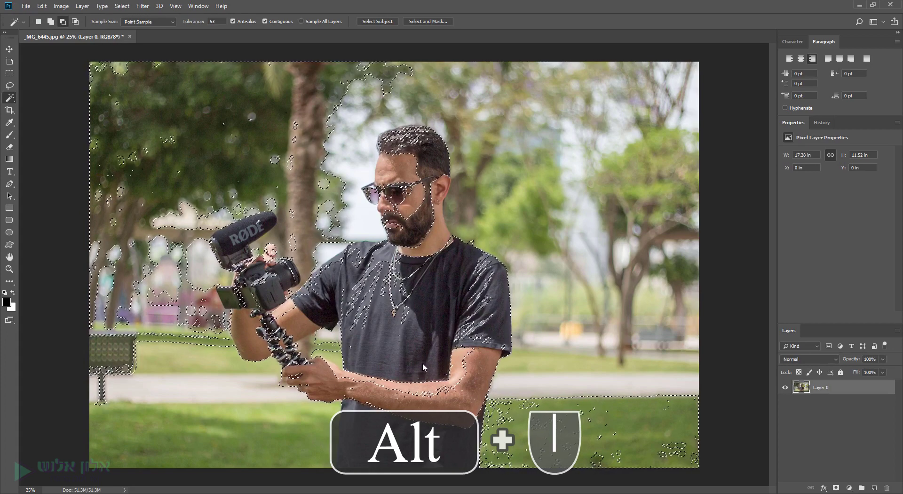
{"action": "left_click", "coordinate": [249, 154], "text": "alt"}
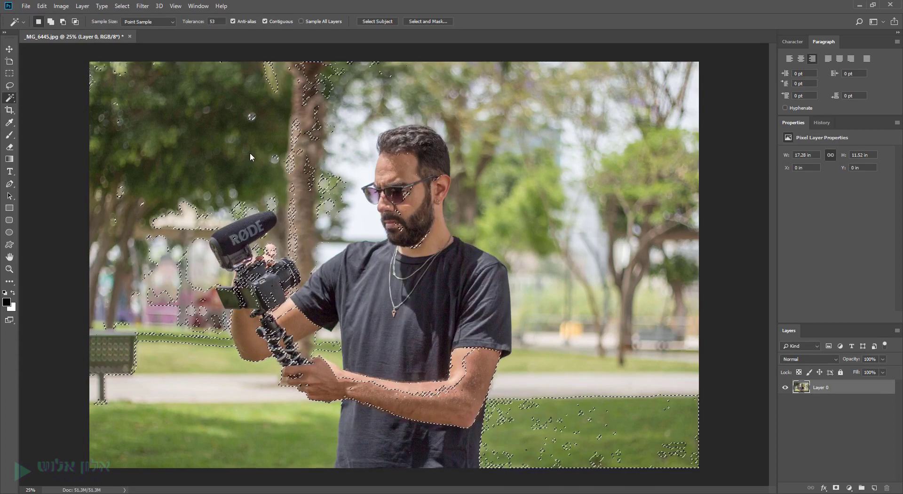
{"action": "key", "text": "ctrl+d"}
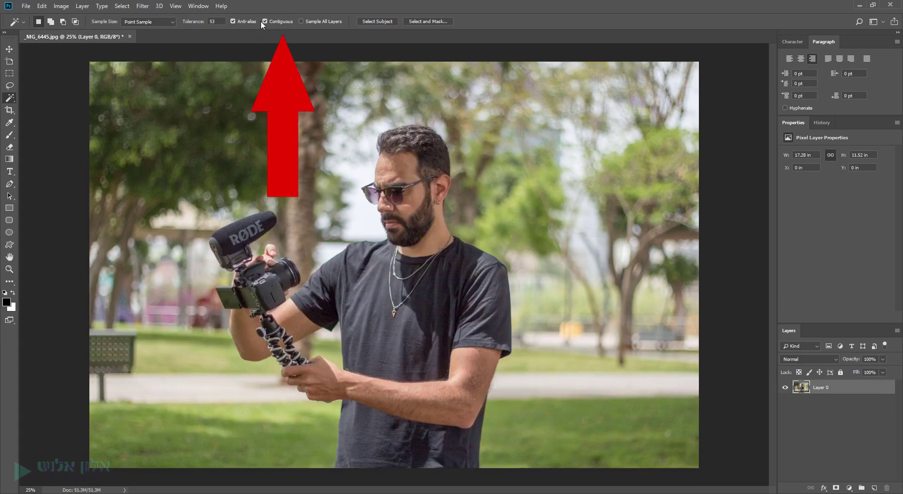
Step: Turn off Contiguous, select the grass and path, set tolerance 47, and deselect
{"action": "left_click", "coordinate": [305, 20]}
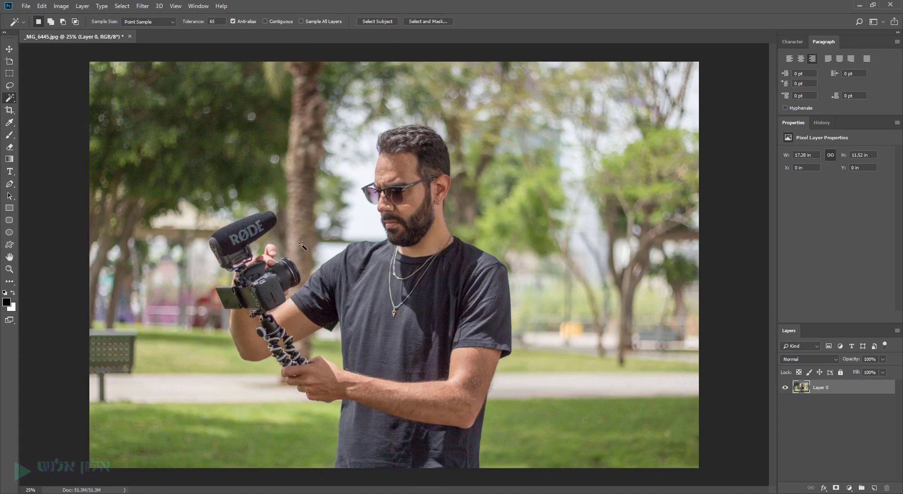
{"action": "left_click", "coordinate": [284, 417]}
{"action": "left_click_drag", "start_coordinate": [202, 24], "coordinate": [194, 24]}
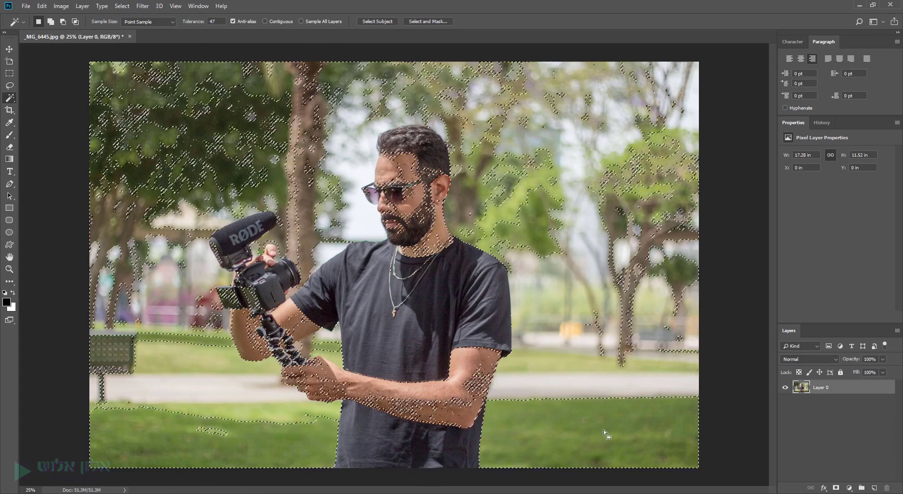
{"action": "key", "text": "ctrl+d"}
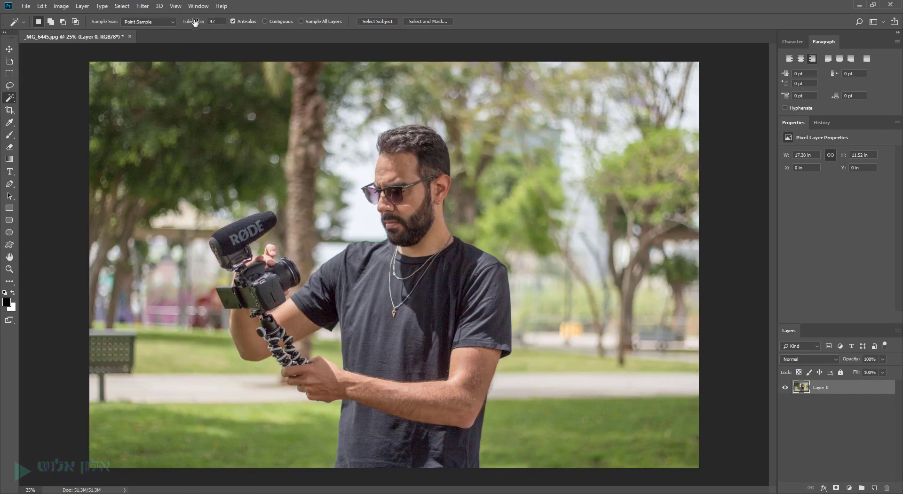
Step: Test green-area selections at tolerances 19 and 134 with Point Sample kept
{"action": "left_click_drag", "start_coordinate": [195, 22], "coordinate": [181, 22]}
{"action": "left_click", "coordinate": [161, 22]}
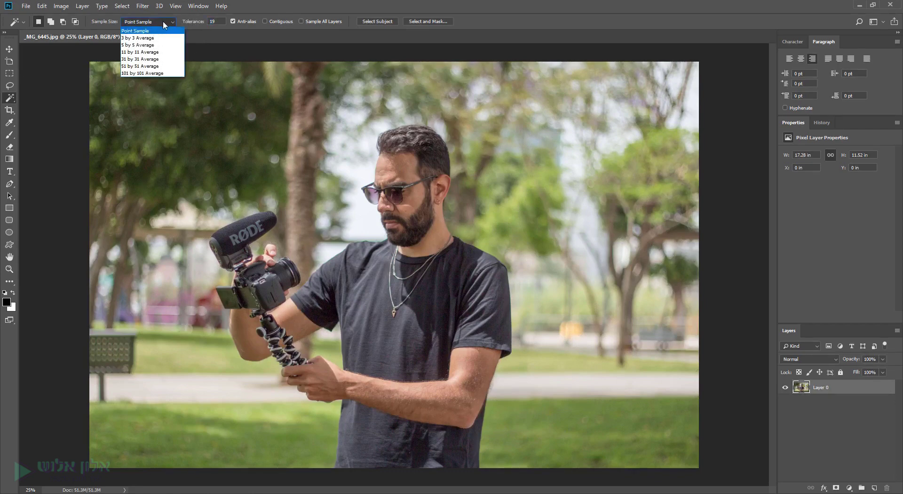
{"action": "left_click", "coordinate": [161, 30]}
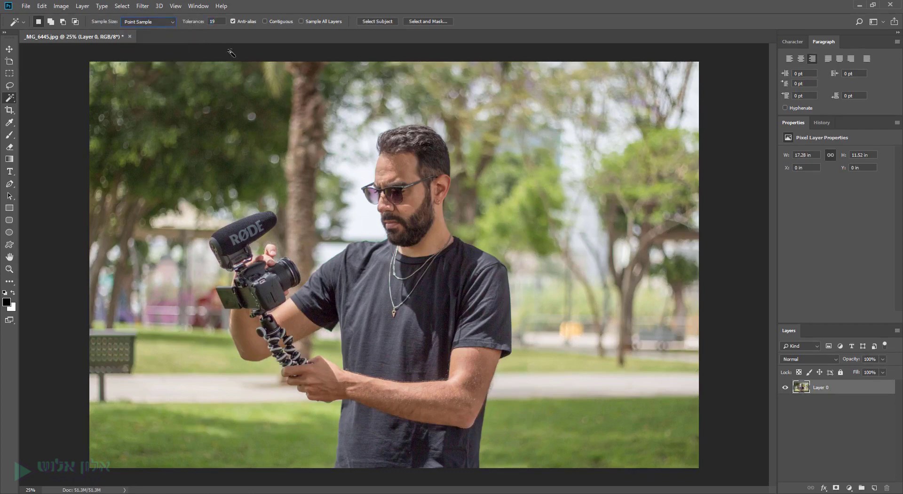
{"action": "left_click", "coordinate": [560, 417]}
{"action": "left_click_drag", "start_coordinate": [195, 24], "coordinate": [244, 33]}
{"action": "left_click", "coordinate": [595, 422]}
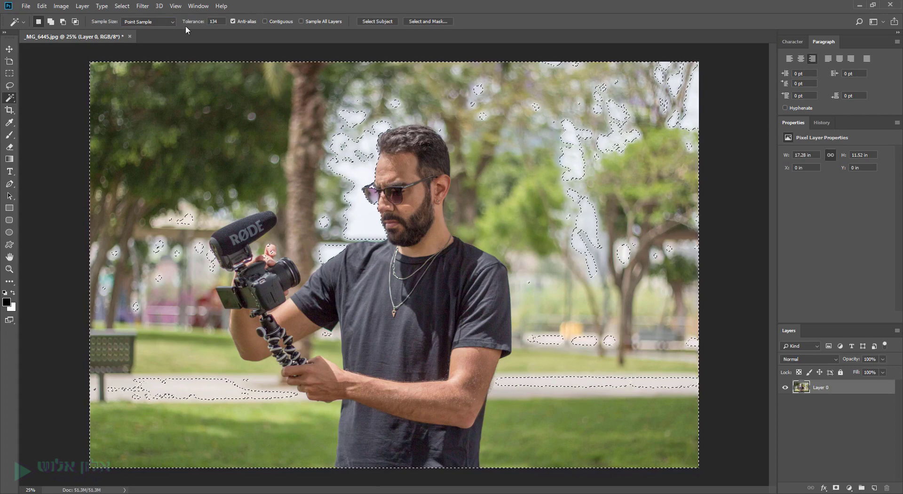
Step: At tolerance 17, select the grass and foliage, subtract part, then deselect
{"action": "left_click_drag", "start_coordinate": [193, 23], "coordinate": [136, 25]}
{"action": "left_click", "coordinate": [225, 394]}
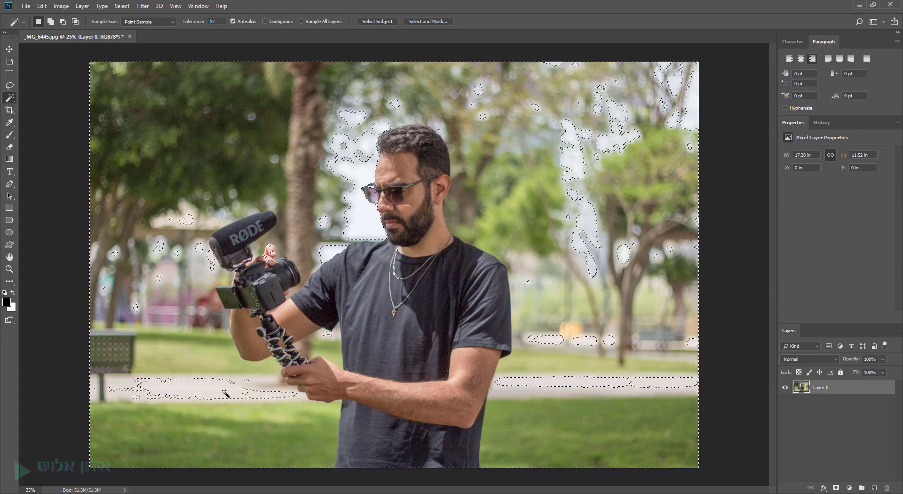
{"action": "left_click", "coordinate": [228, 435]}
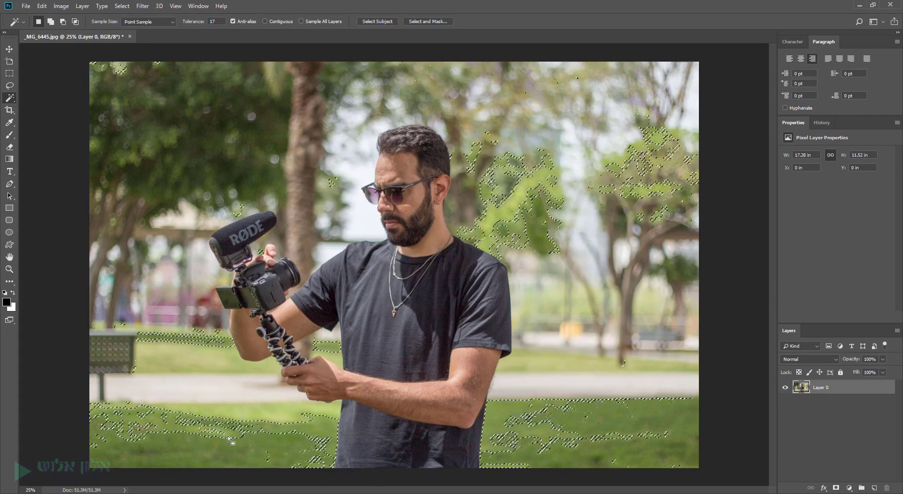
{"action": "left_click", "coordinate": [563, 459], "text": "alt"}
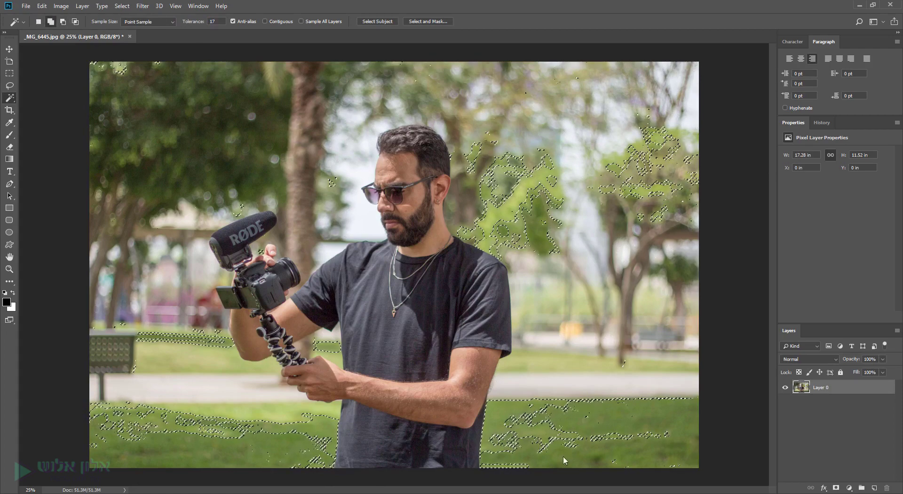
{"action": "key", "text": "ctrl+d"}
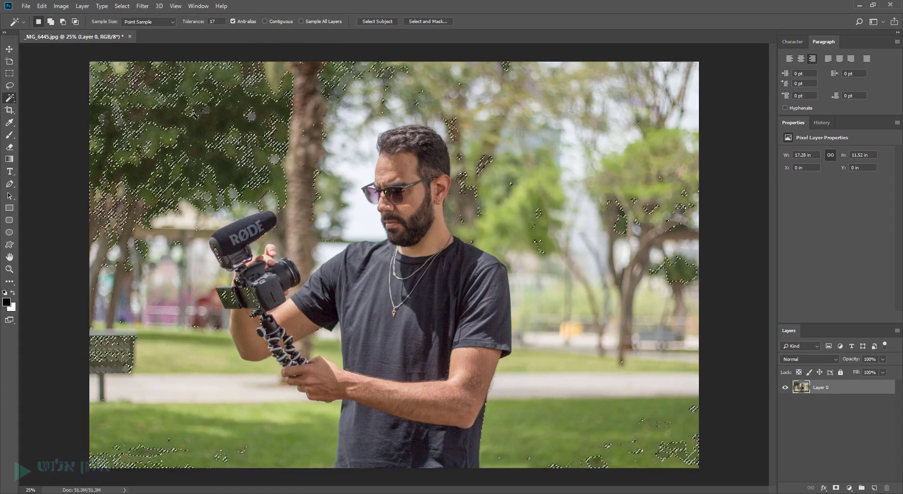
Step: Switch to the Quick Selection tool and enlarge its brush to 141 px
{"action": "right_click", "coordinate": [13, 98]}
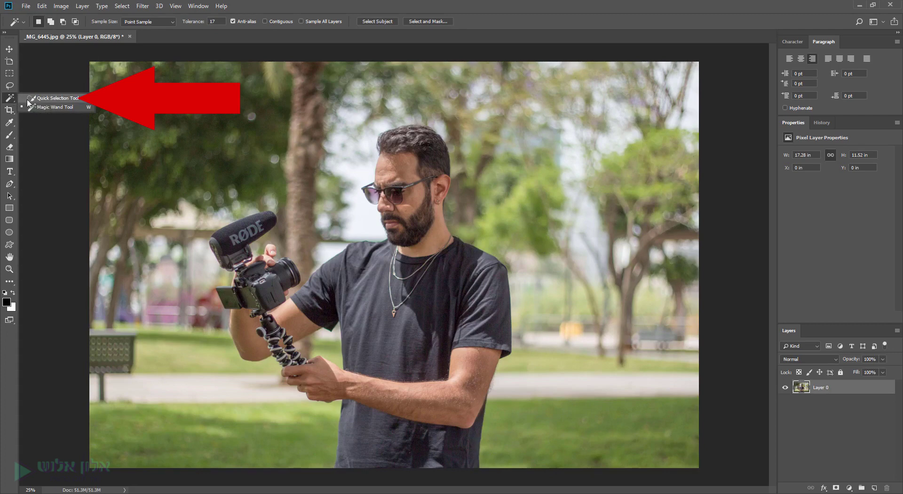
{"action": "left_click", "coordinate": [28, 99]}
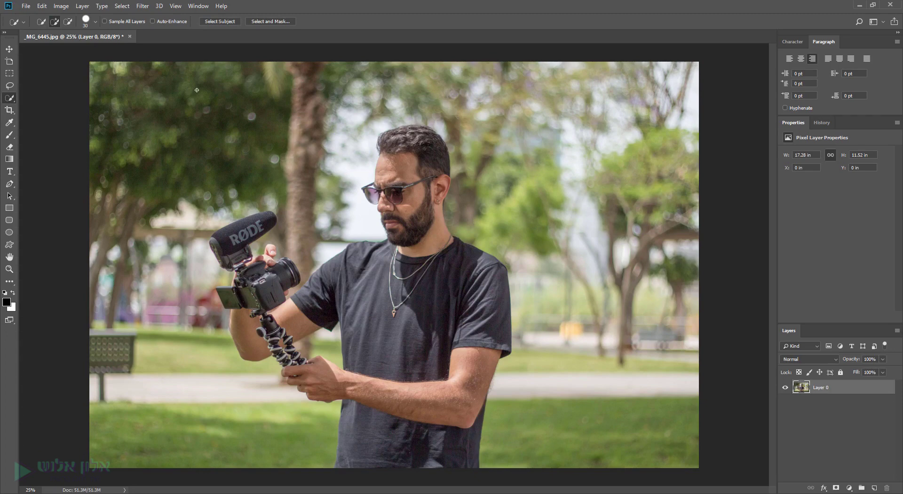
{"action": "left_click", "coordinate": [86, 21]}
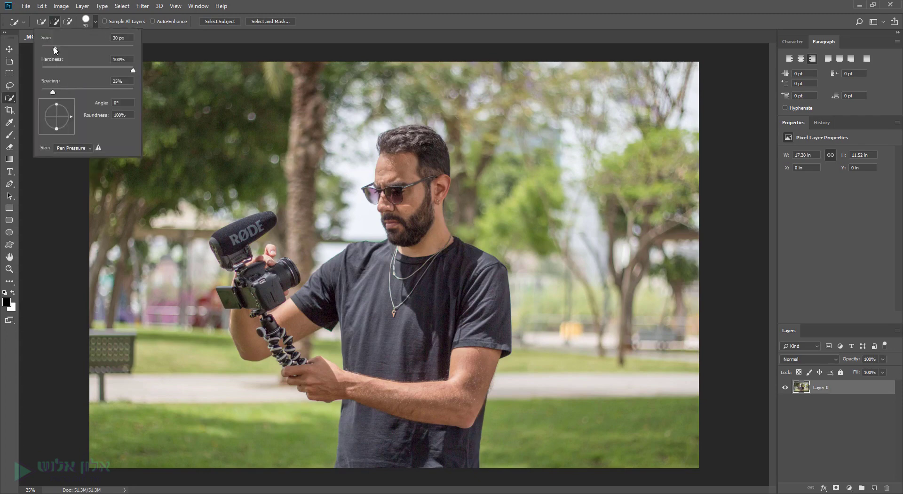
{"action": "left_click_drag", "start_coordinate": [55, 49], "coordinate": [66, 49]}
{"action": "left_click", "coordinate": [86, 22]}
{"action": "left_click_drag", "start_coordinate": [66, 49], "coordinate": [100, 55]}
Step: Paint over the chest and lower shirt, exclude the near sleeve, and shrink the brush to 59 px
{"action": "left_click_drag", "start_coordinate": [425, 304], "coordinate": [419, 305]}
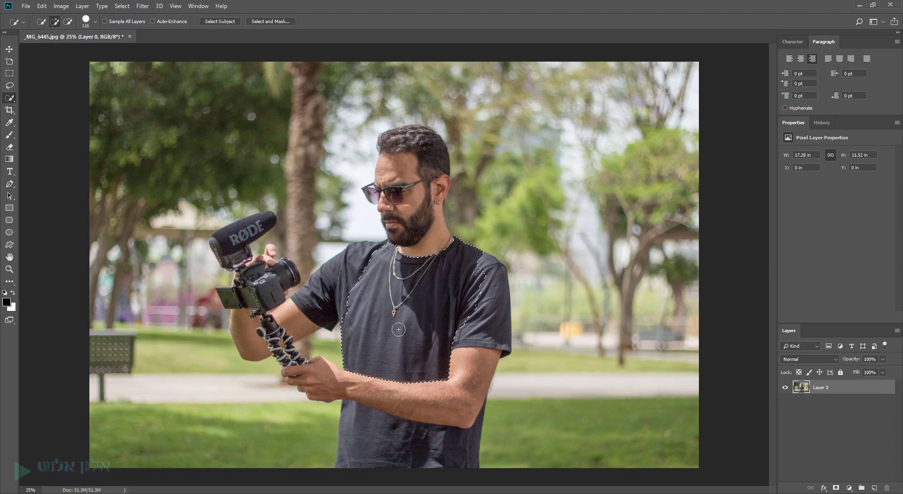
{"action": "mouse_move", "coordinate": [424, 361]}
{"action": "left_mouse_down"}
{"action": "mouse_move", "coordinate": [334, 276]}
{"action": "mouse_move", "coordinate": [310, 297]}
{"action": "mouse_move", "coordinate": [353, 292]}
{"action": "left_mouse_up"}
{"action": "key", "text": "ctrl+z"}
{"action": "left_click", "coordinate": [90, 24]}
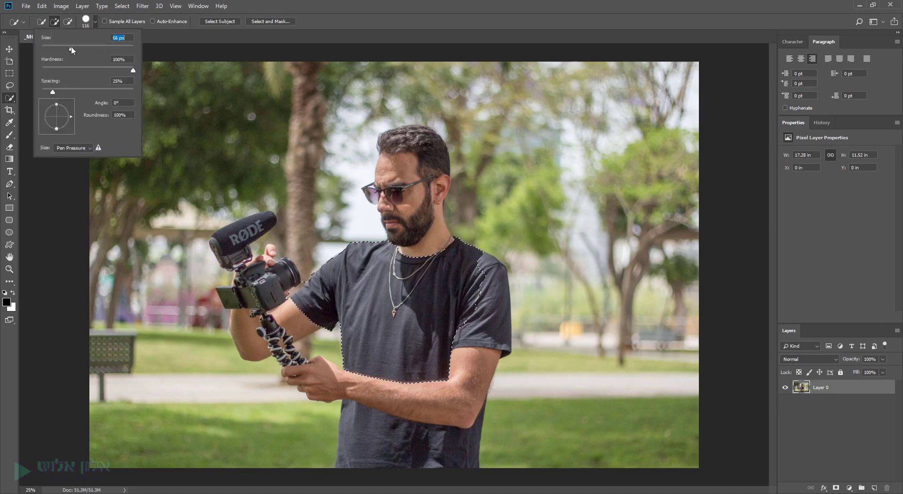
{"action": "left_click", "coordinate": [221, 168]}
{"action": "key", "text": "ctrl+shift+z"}
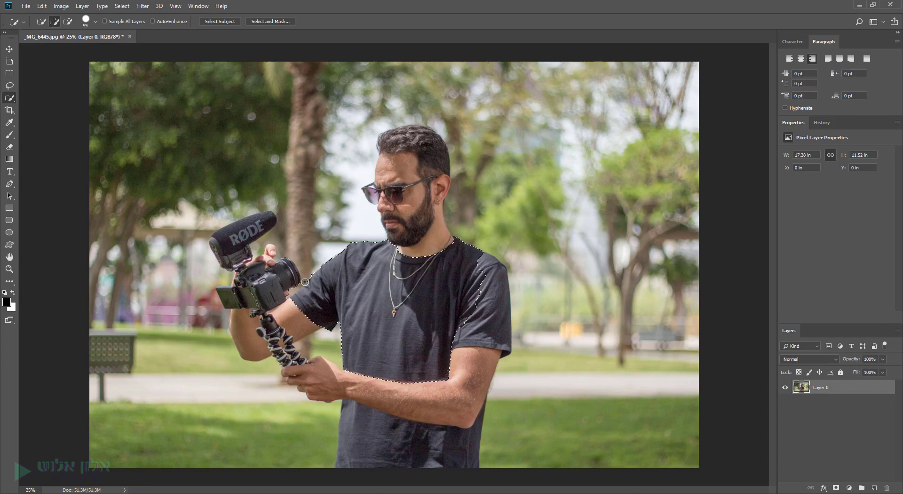
Step: Zoom in and set the Quick Selection brush to 24 px in Add mode
{"action": "key", "text": "alt"}
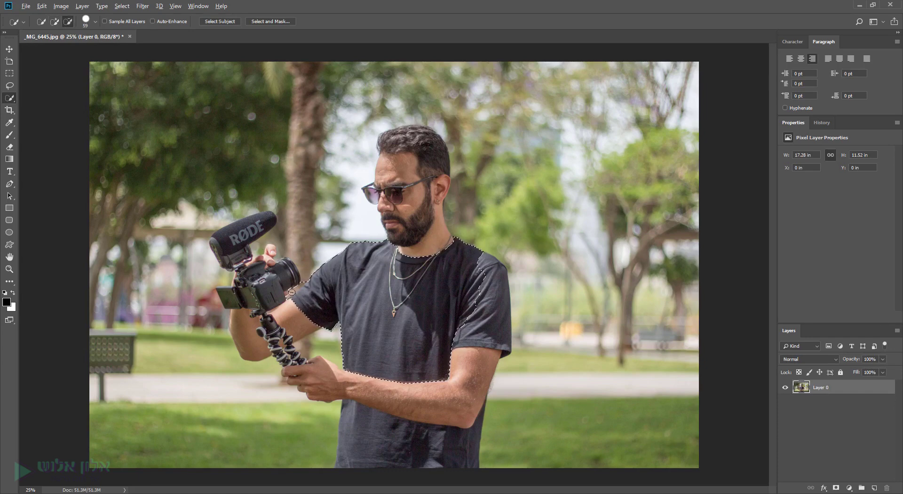
{"action": "scroll", "coordinate": [290, 290], "scroll_direction": "up", "scroll_amount": 2}
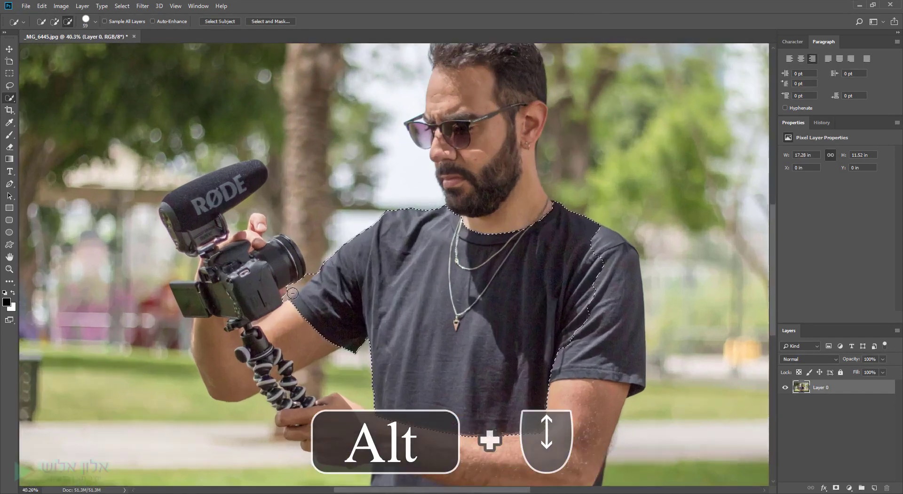
{"action": "scroll", "coordinate": [294, 288], "scroll_direction": "up", "scroll_amount": 2}
{"action": "scroll", "coordinate": [296, 289], "scroll_direction": "up", "scroll_amount": 1}
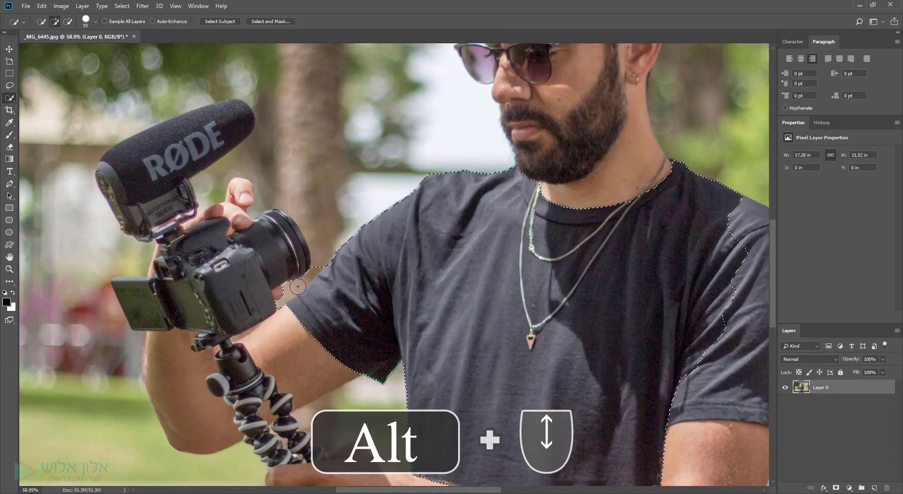
{"action": "left_click", "coordinate": [95, 21]}
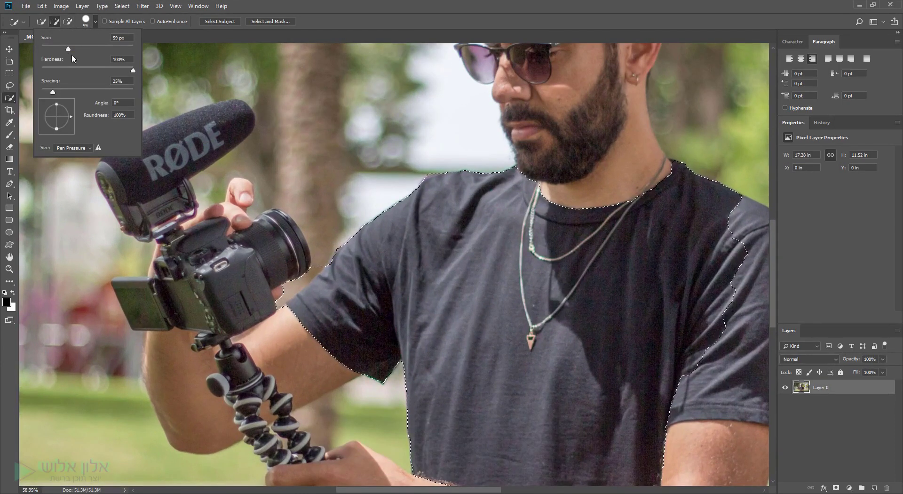
{"action": "left_click_drag", "start_coordinate": [71, 49], "coordinate": [62, 48]}
{"action": "key", "text": "alt"}
{"action": "left_click", "coordinate": [312, 274]}
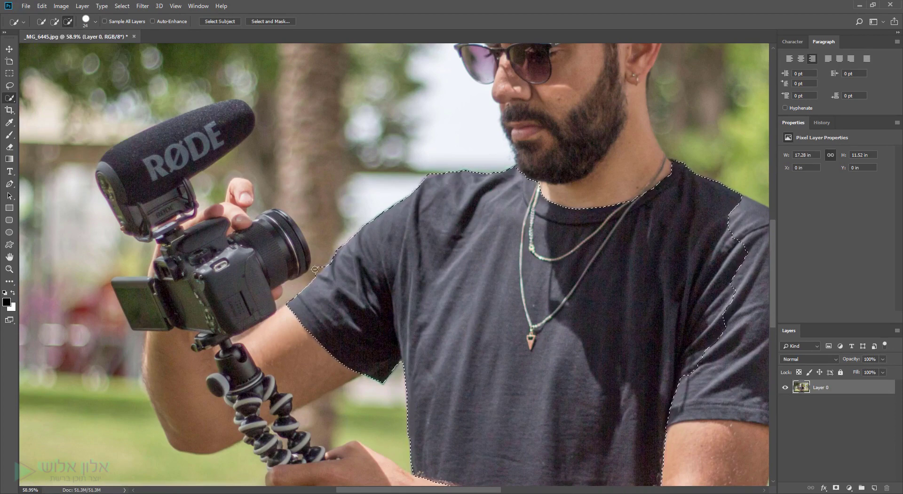
{"action": "key", "text": "alt"}
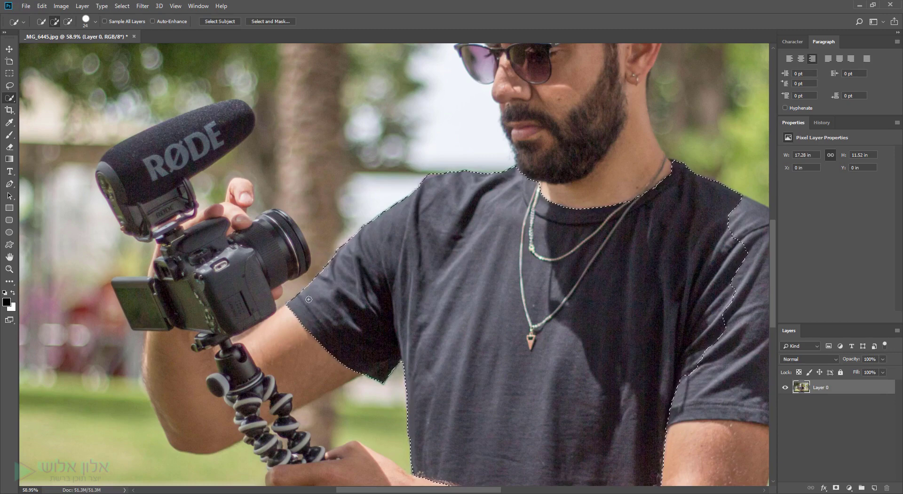
Step: Paint the forearm, tripod, camera and microphone into the selection, then zoom back out
{"action": "left_click_drag", "start_coordinate": [308, 299], "coordinate": [245, 381]}
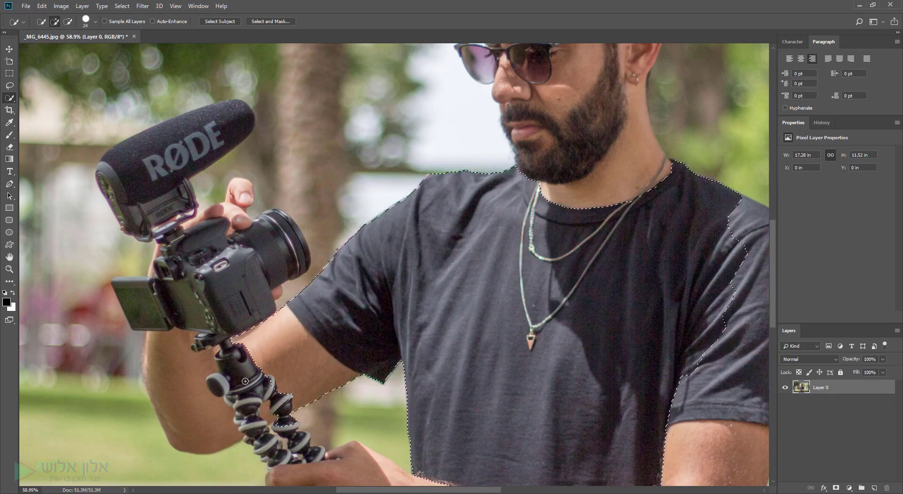
{"action": "mouse_move", "coordinate": [245, 381]}
{"action": "left_mouse_down"}
{"action": "mouse_move", "coordinate": [206, 394]}
{"action": "mouse_move", "coordinate": [232, 268]}
{"action": "mouse_move", "coordinate": [229, 214]}
{"action": "mouse_move", "coordinate": [247, 196]}
{"action": "mouse_move", "coordinate": [194, 144]}
{"action": "mouse_move", "coordinate": [205, 344]}
{"action": "mouse_move", "coordinate": [159, 252]}
{"action": "left_mouse_up"}
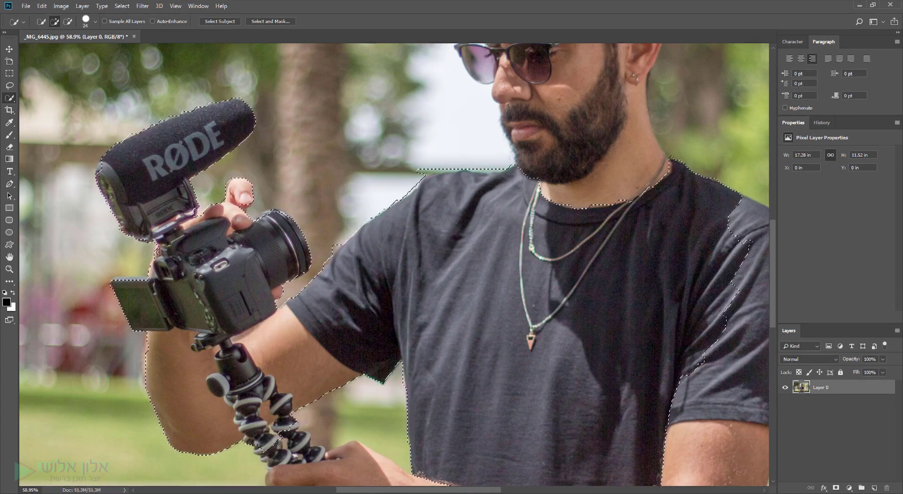
{"action": "left_click_drag", "start_coordinate": [160, 253], "coordinate": [311, 368]}
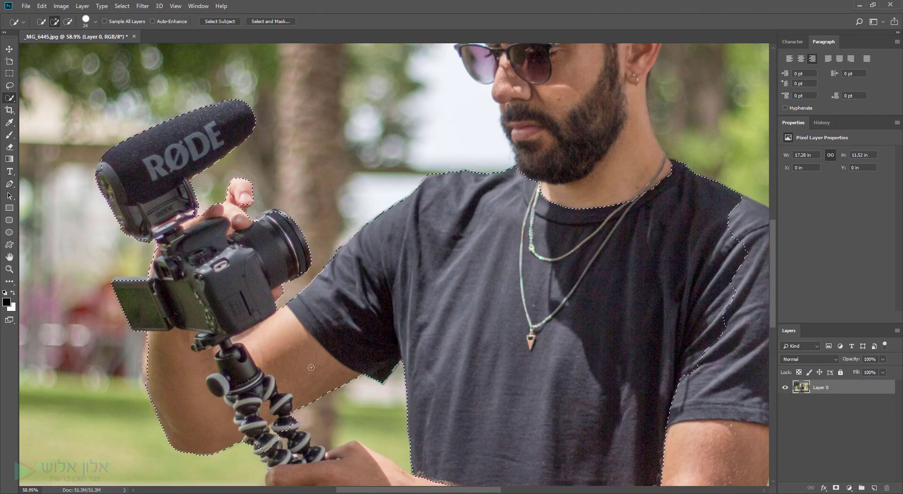
{"action": "scroll", "coordinate": [400, 348], "scroll_direction": "down", "scroll_amount": 2}
{"action": "scroll", "coordinate": [470, 329], "scroll_direction": "down", "scroll_amount": 2}
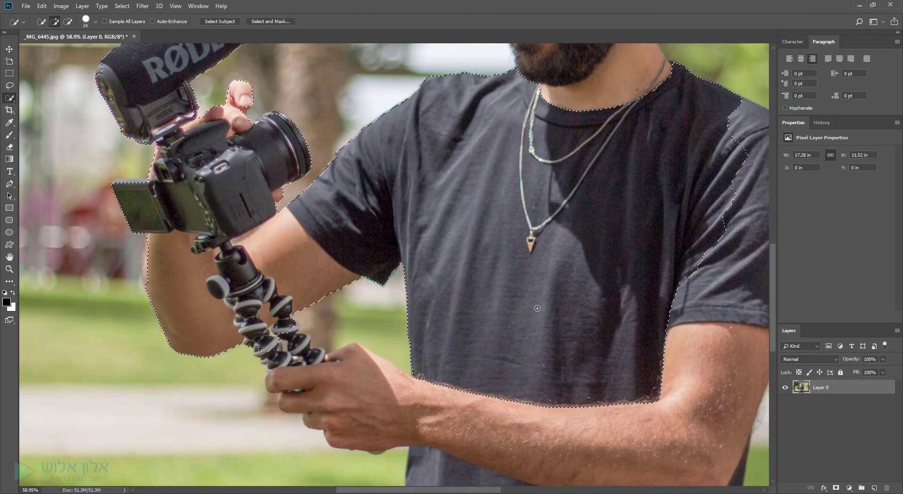
{"action": "scroll", "coordinate": [538, 310], "scroll_direction": "down", "scroll_amount": 2}
{"action": "scroll", "coordinate": [537, 318], "scroll_direction": "down", "scroll_amount": 2}
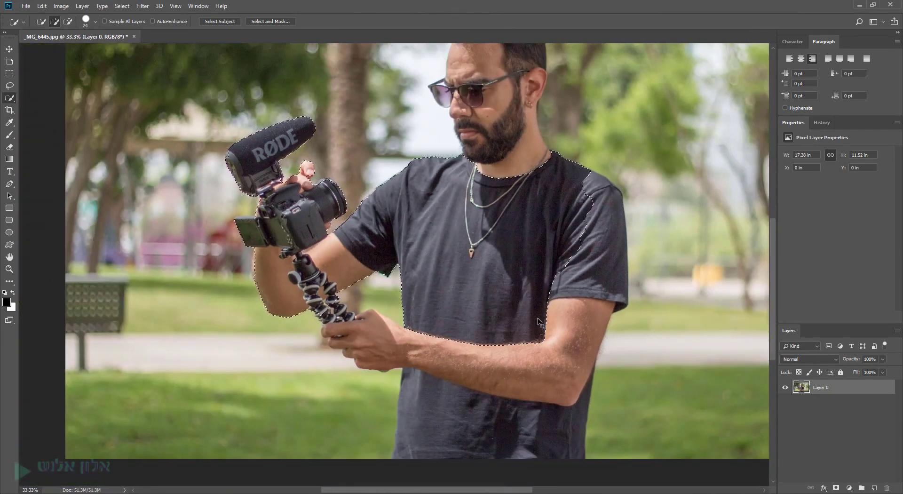
Step: Extend the Quick Selection over the lower shirt, arm, face and head
{"action": "mouse_move", "coordinate": [537, 317]}
{"action": "left_mouse_down"}
{"action": "mouse_move", "coordinate": [558, 352]}
{"action": "mouse_move", "coordinate": [555, 375]}
{"action": "left_mouse_up"}
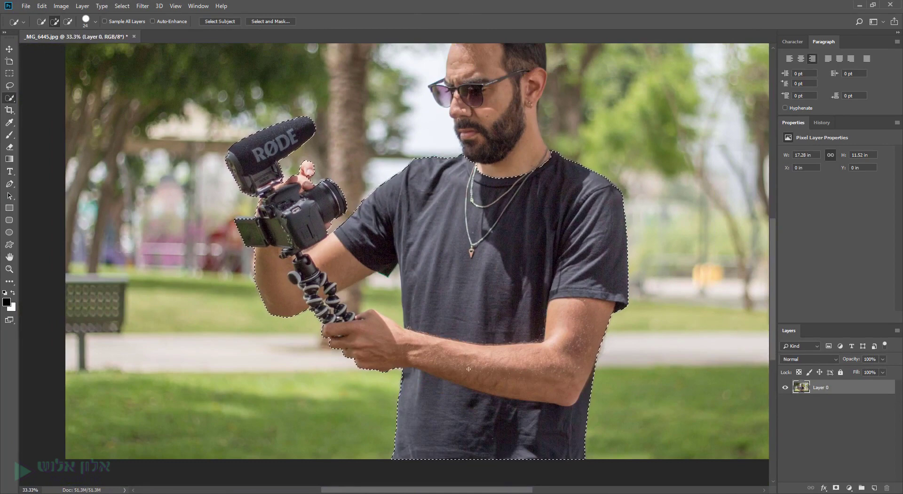
{"action": "scroll", "coordinate": [501, 181], "scroll_direction": "up", "scroll_amount": 1}
{"action": "scroll", "coordinate": [501, 181], "scroll_direction": "up", "scroll_amount": 1}
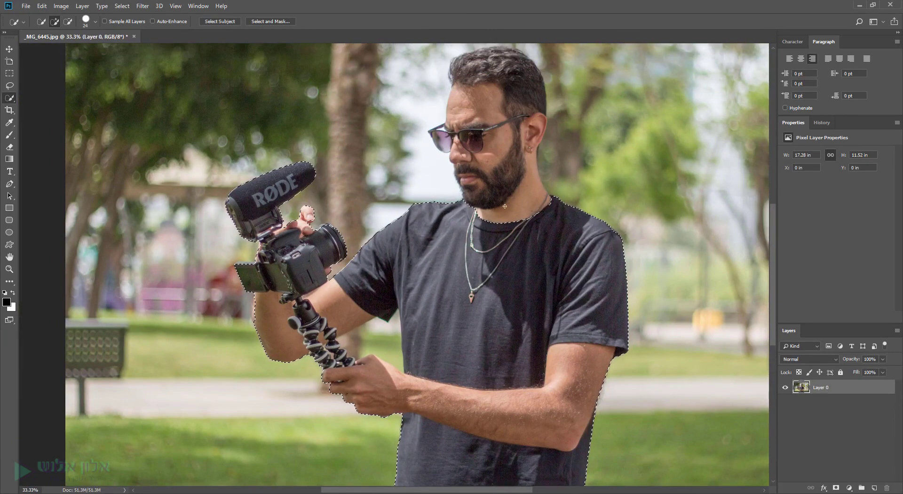
{"action": "mouse_move", "coordinate": [501, 180]}
{"action": "left_mouse_down"}
{"action": "mouse_move", "coordinate": [503, 111]}
{"action": "mouse_move", "coordinate": [541, 121]}
{"action": "left_mouse_up"}
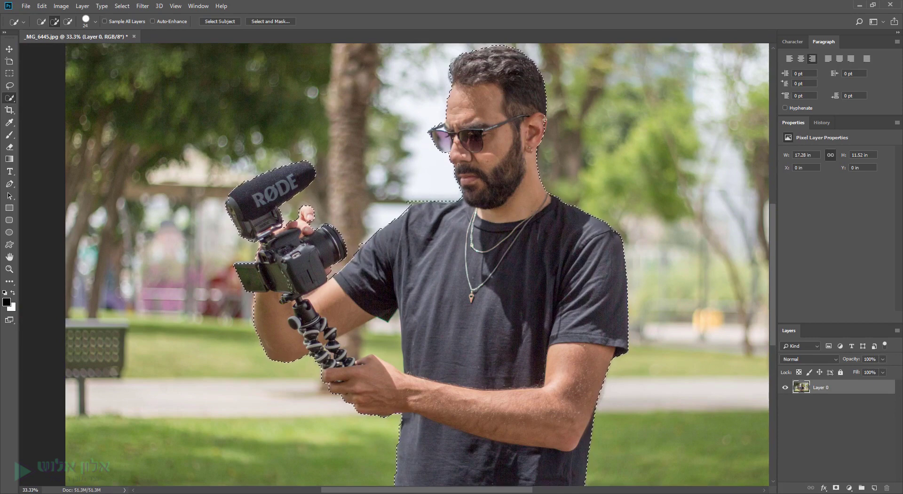
Step: Zoom in and tidy the selection edge along the top of the sunglasses
{"action": "scroll", "coordinate": [544, 129], "scroll_direction": "up", "scroll_amount": 5}
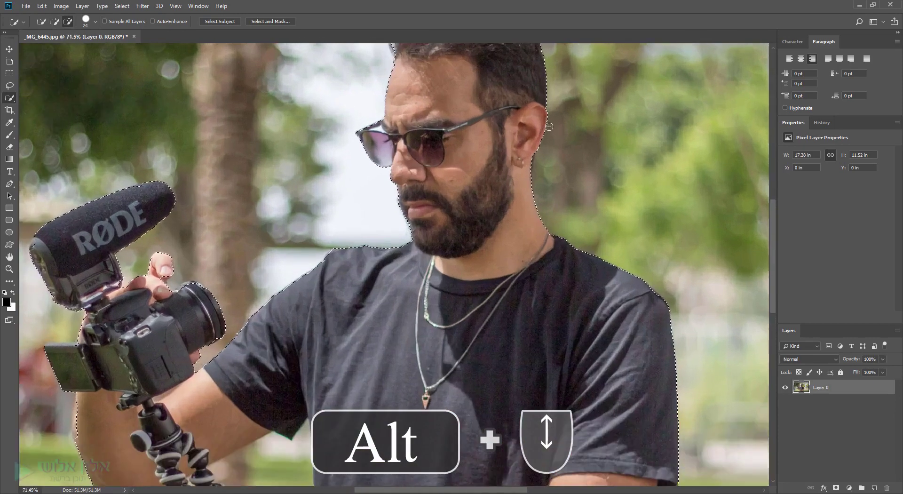
{"action": "scroll", "coordinate": [544, 130], "scroll_direction": "up", "scroll_amount": 5}
{"action": "scroll", "coordinate": [544, 129], "scroll_direction": "up", "scroll_amount": 2}
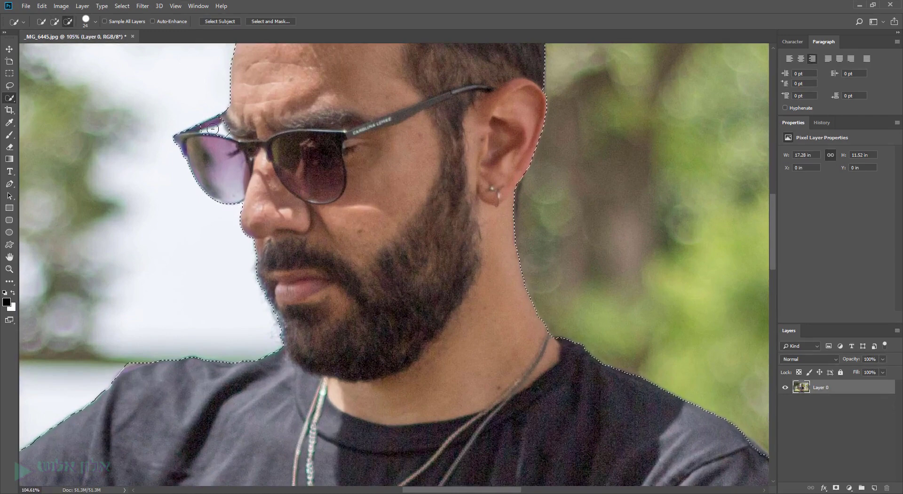
{"action": "left_click_drag", "start_coordinate": [222, 131], "coordinate": [217, 128]}
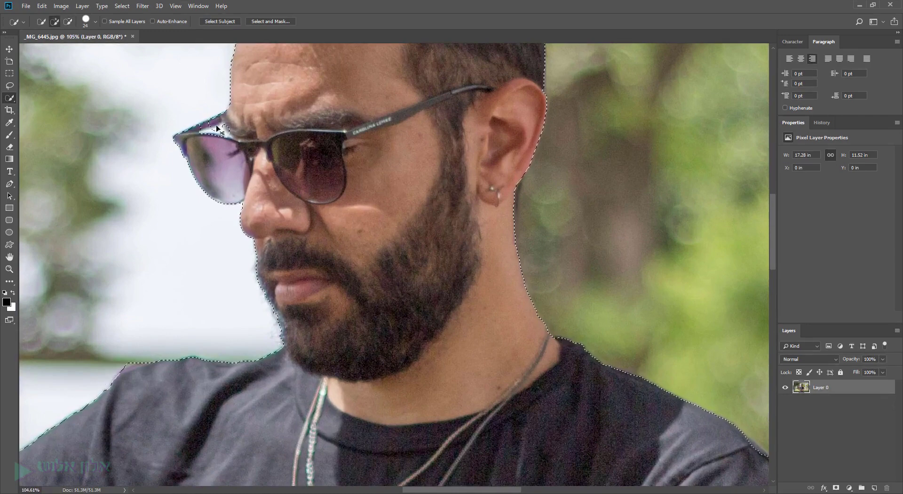
{"action": "scroll", "coordinate": [217, 132], "scroll_direction": "down", "scroll_amount": 1}
{"action": "left_click", "coordinate": [217, 144], "text": "alt"}
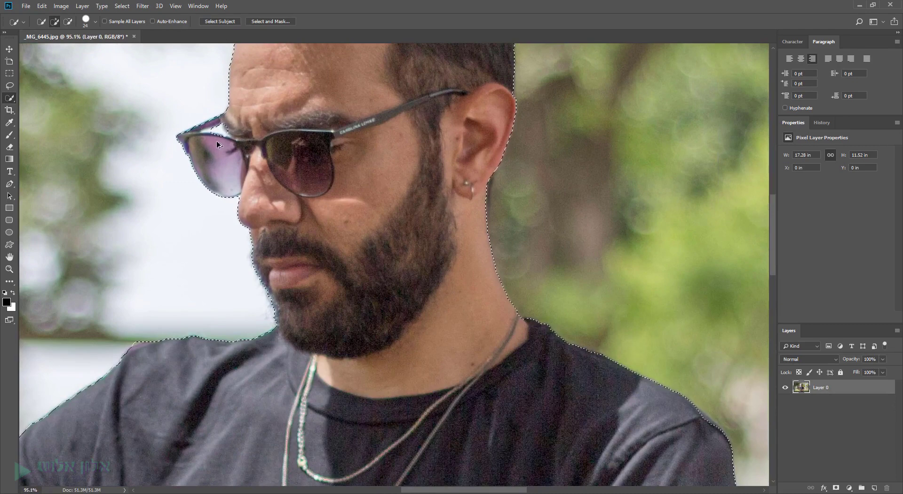
{"action": "left_click", "coordinate": [220, 121]}
Step: Shrink the selection brush and subtract stray background along the sunglasses' top edge
{"action": "left_click", "coordinate": [83, 21]}
{"action": "key", "text": "Down"}
{"action": "key", "text": "Down"}
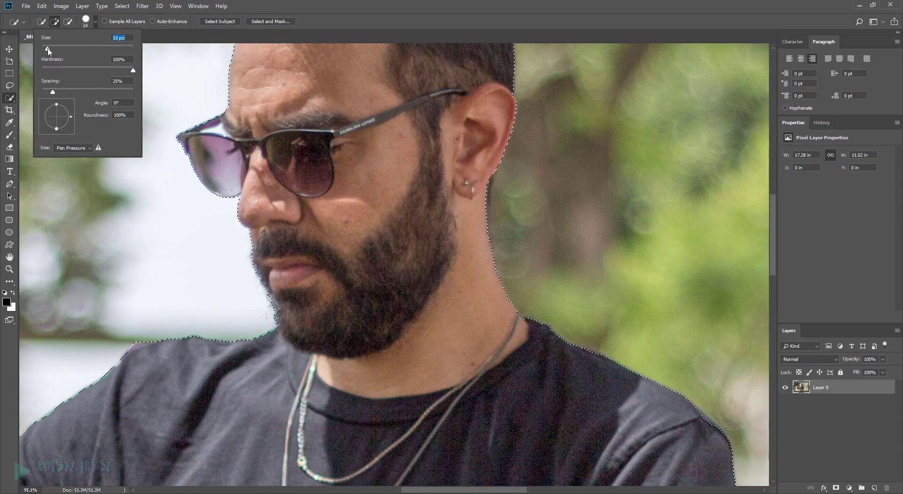
{"action": "key", "text": "Down"}
{"action": "key", "text": "Down"}
{"action": "key", "text": "Return"}
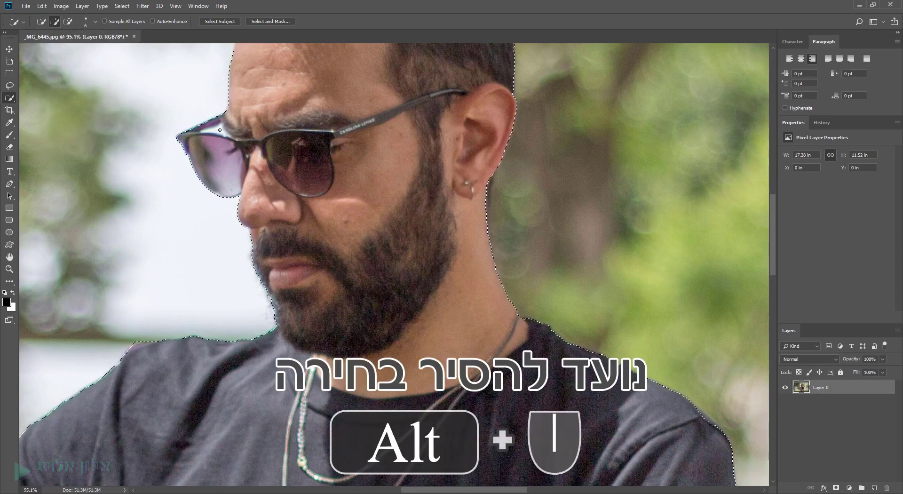
{"action": "key", "text": "alt"}
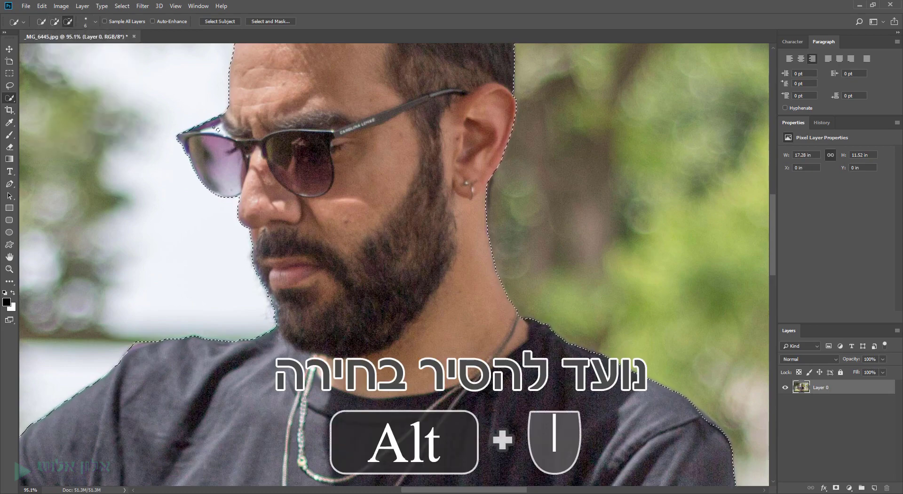
{"action": "left_click_drag", "start_coordinate": [212, 127], "coordinate": [229, 142]}
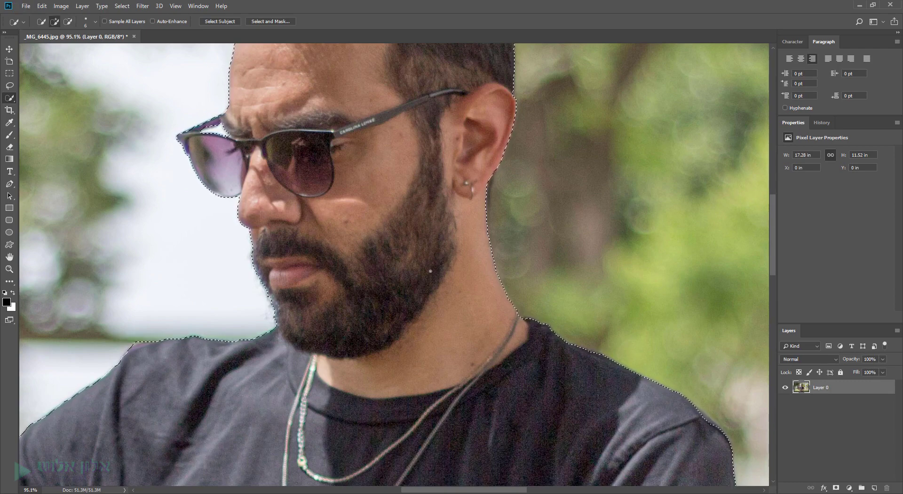
{"action": "key", "text": "ctrl+0"}
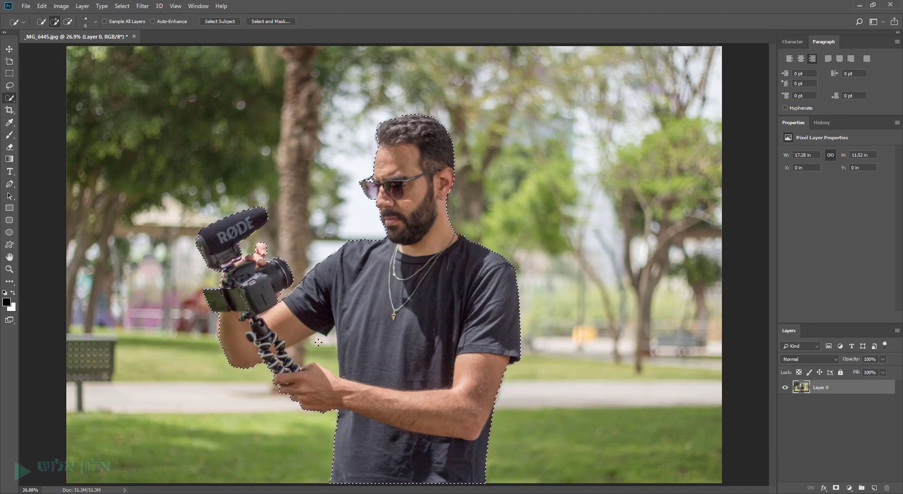
Step: With a 29 px brush, subtract the background gaps beside the arm and along the forearm
{"action": "scroll", "coordinate": [318, 342], "scroll_direction": "up", "scroll_amount": 2}
{"action": "scroll", "coordinate": [316, 358], "scroll_direction": "up", "scroll_amount": 2}
{"action": "scroll", "coordinate": [313, 369], "scroll_direction": "up", "scroll_amount": 2}
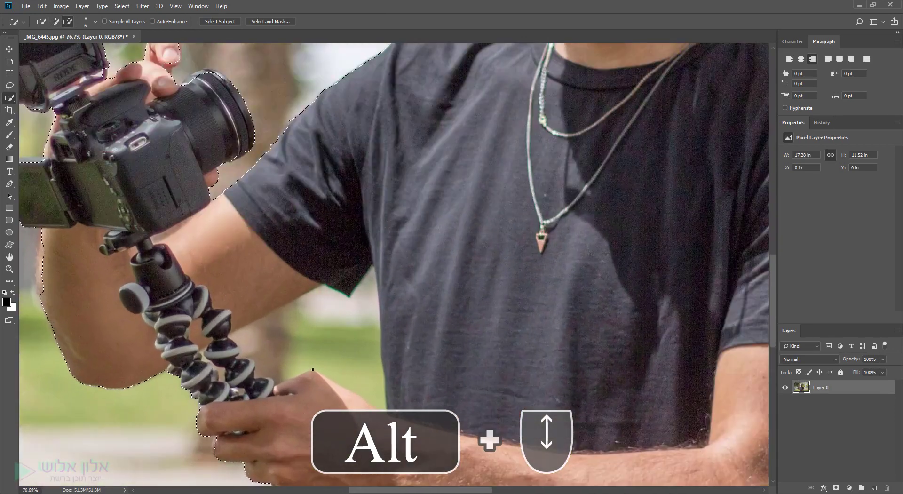
{"action": "left_click", "coordinate": [94, 21]}
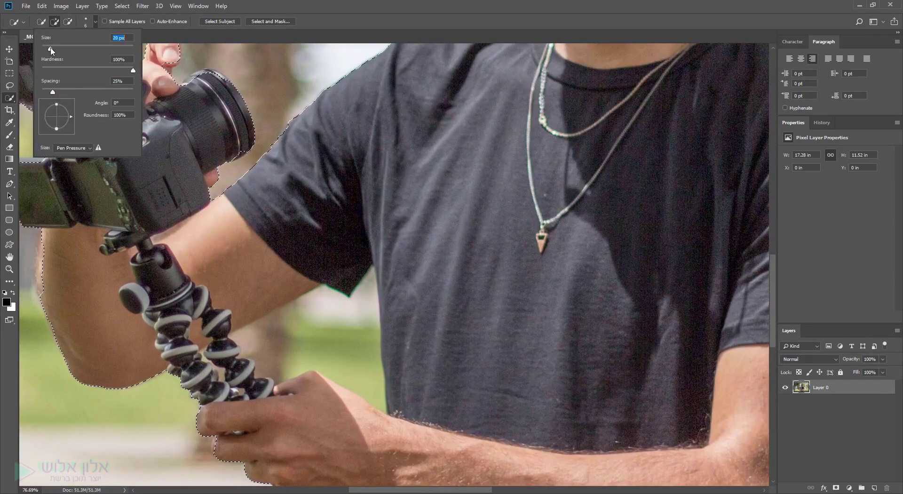
{"action": "left_click", "coordinate": [324, 335]}
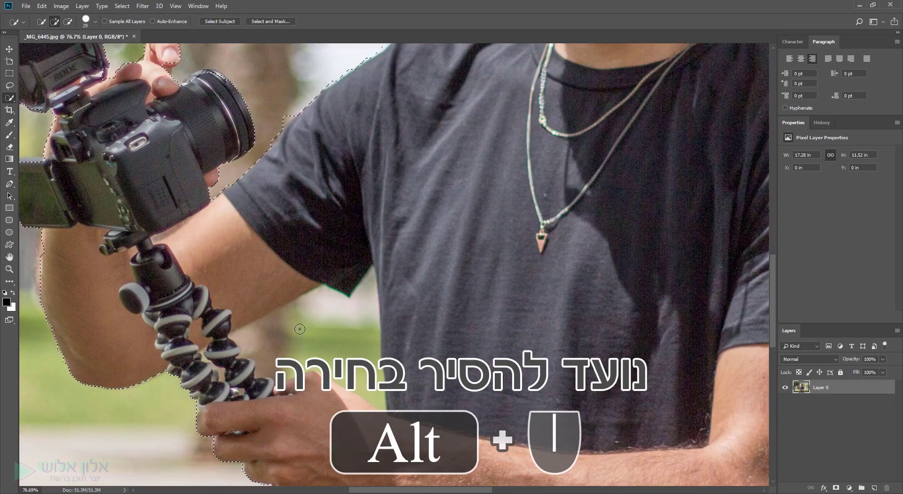
{"action": "key", "text": "alt"}
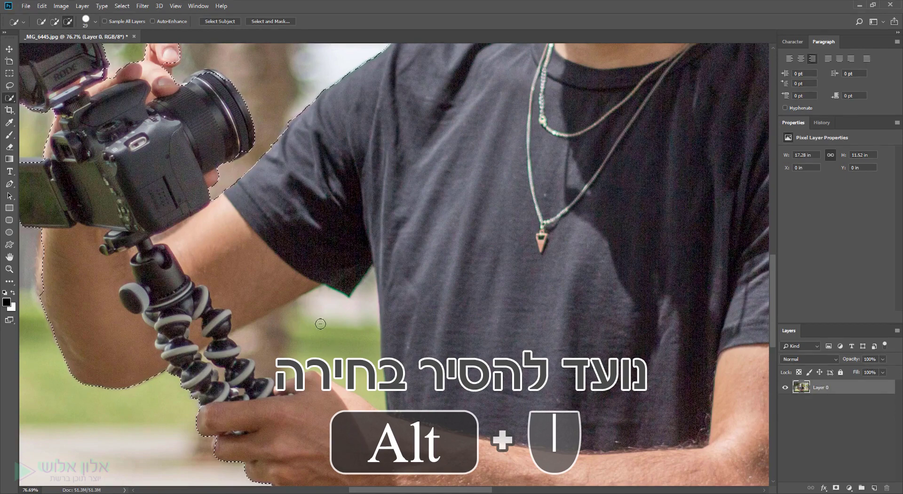
{"action": "left_click", "coordinate": [319, 323], "text": "alt"}
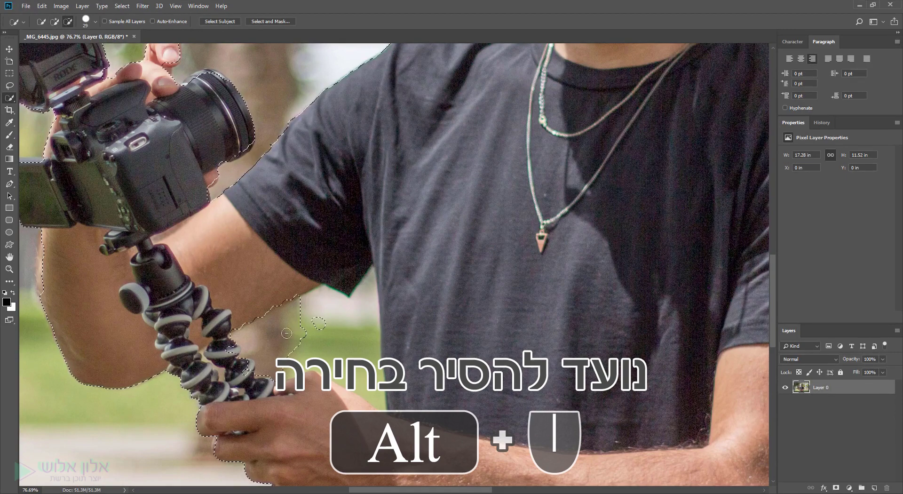
{"action": "mouse_move", "coordinate": [293, 336]}
{"action": "left_mouse_down"}
{"action": "mouse_move", "coordinate": [348, 336]}
{"action": "mouse_move", "coordinate": [361, 404]}
{"action": "left_mouse_up"}
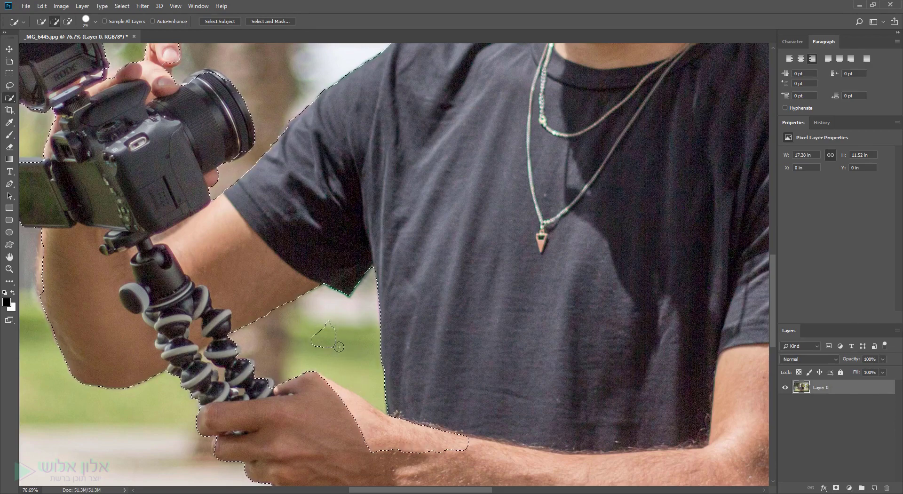
{"action": "left_click", "coordinate": [325, 335], "text": "alt"}
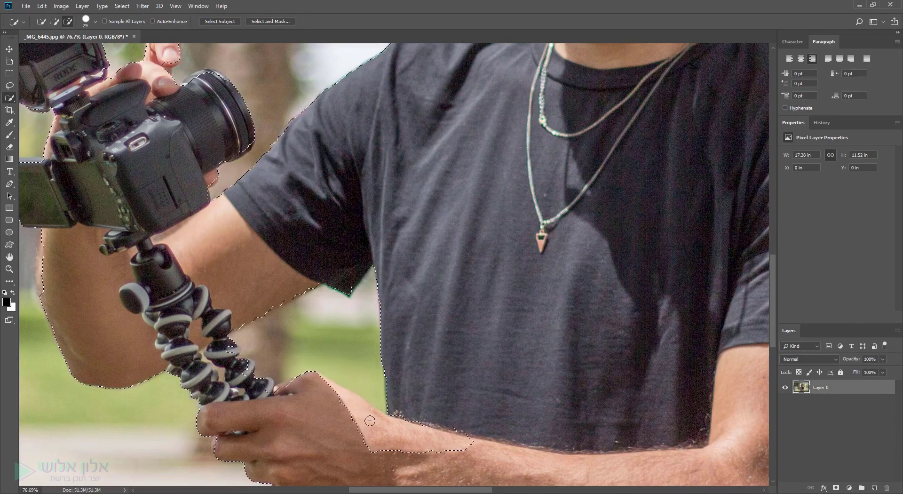
{"action": "left_click_drag", "start_coordinate": [369, 418], "coordinate": [405, 448]}
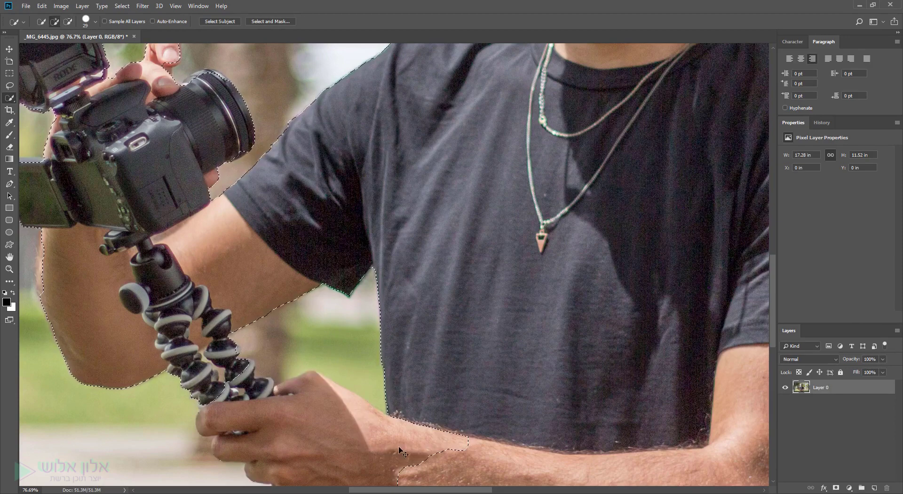
Step: Shrink the brush to 8 px and refine the selection edge around the shoulder and wrist
{"action": "left_click", "coordinate": [87, 21]}
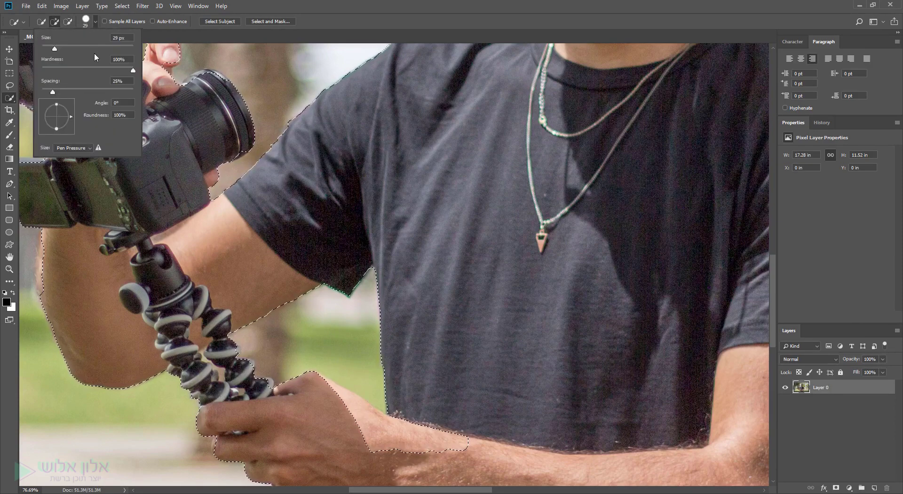
{"action": "left_click_drag", "start_coordinate": [58, 49], "coordinate": [52, 50]}
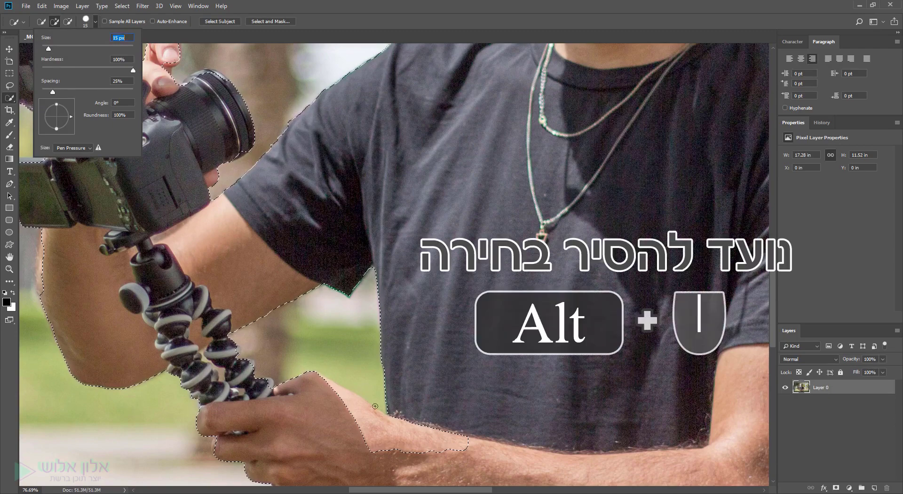
{"action": "key", "text": "alt"}
{"action": "left_click", "coordinate": [427, 440]}
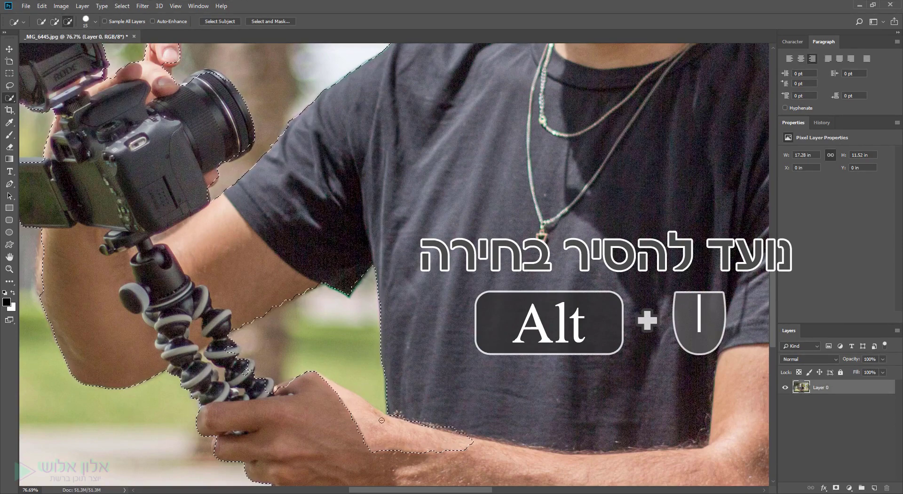
{"action": "left_click", "coordinate": [96, 21]}
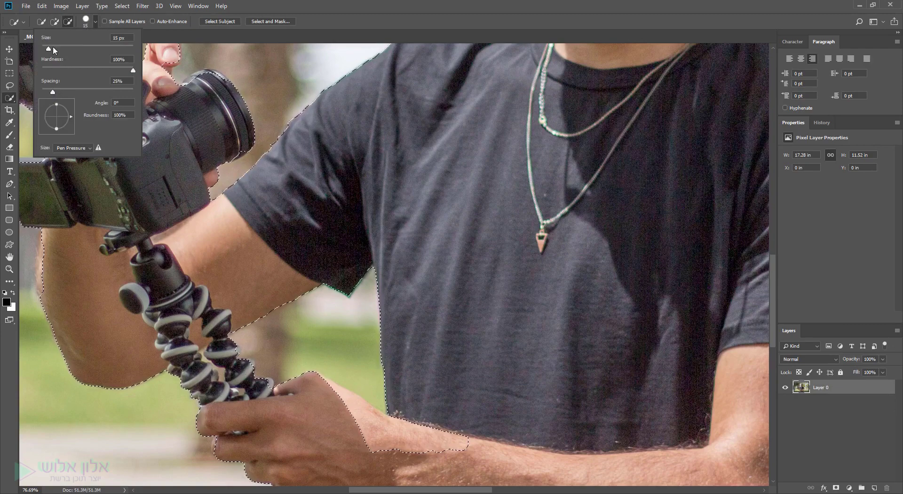
{"action": "left_click_drag", "start_coordinate": [52, 47], "coordinate": [49, 47]}
{"action": "left_click", "coordinate": [365, 427], "text": "alt"}
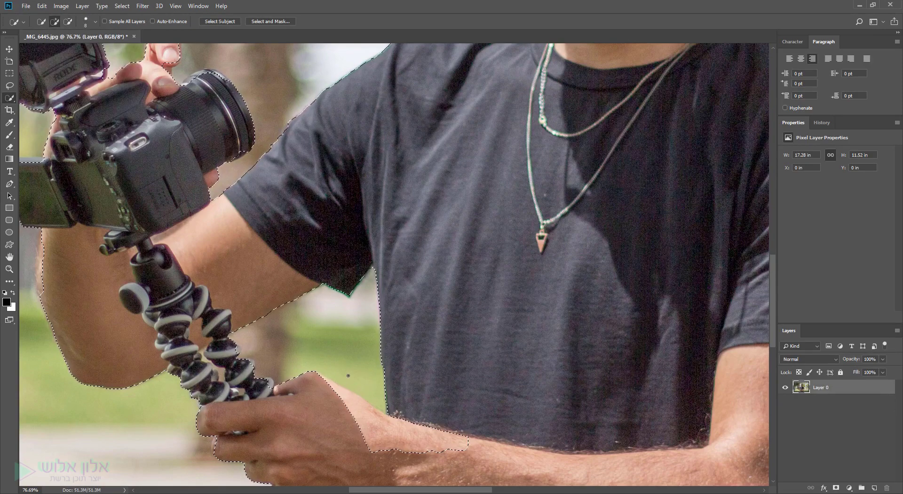
{"action": "left_click_drag", "start_coordinate": [365, 417], "coordinate": [372, 427]}
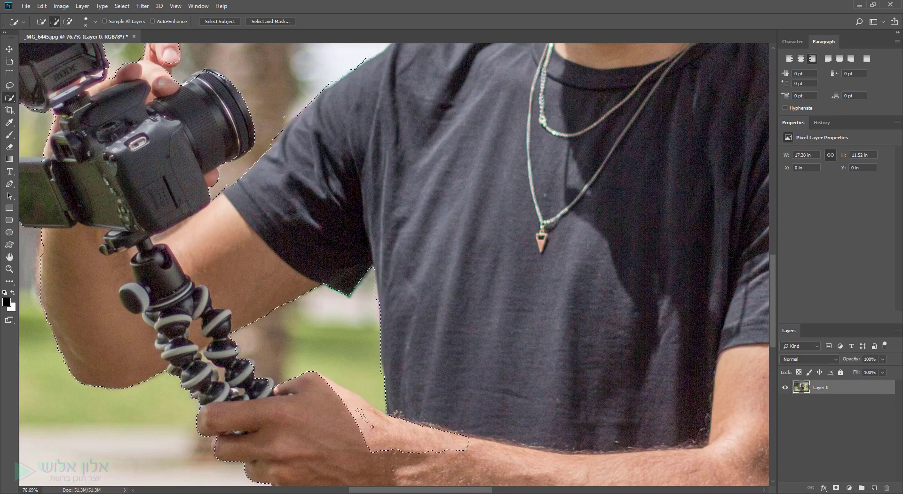
{"action": "left_click_drag", "start_coordinate": [458, 441], "coordinate": [395, 431]}
{"action": "left_click_drag", "start_coordinate": [330, 384], "coordinate": [347, 407]}
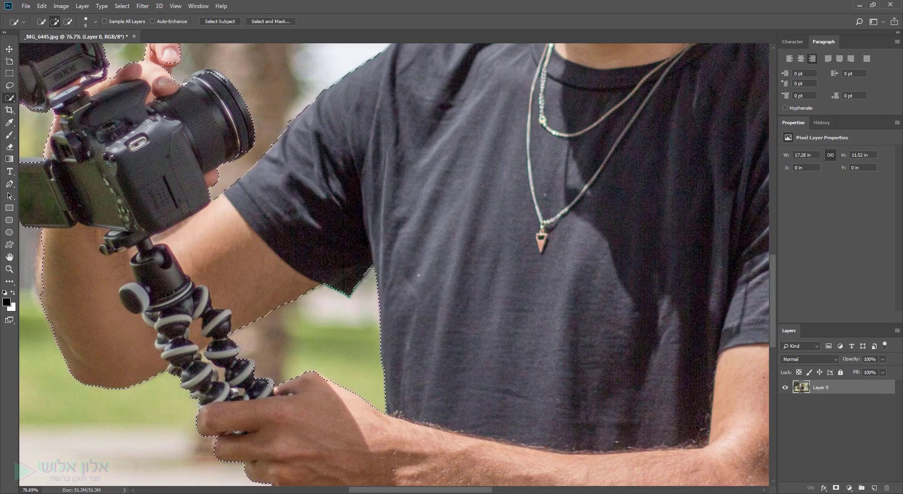
{"action": "key", "text": "ctrl+0"}
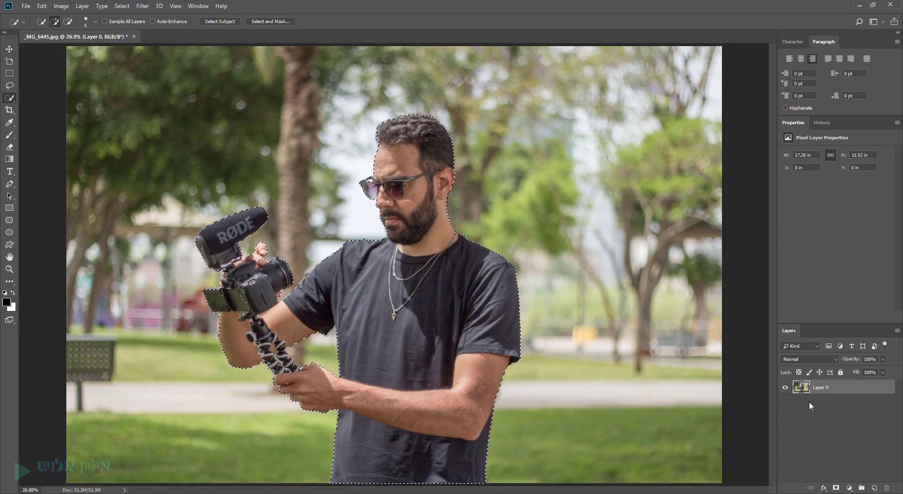
Step: Copy the selected man onto a new Layer 1 and hide the original Layer 0
{"action": "key", "text": "ctrl+c"}
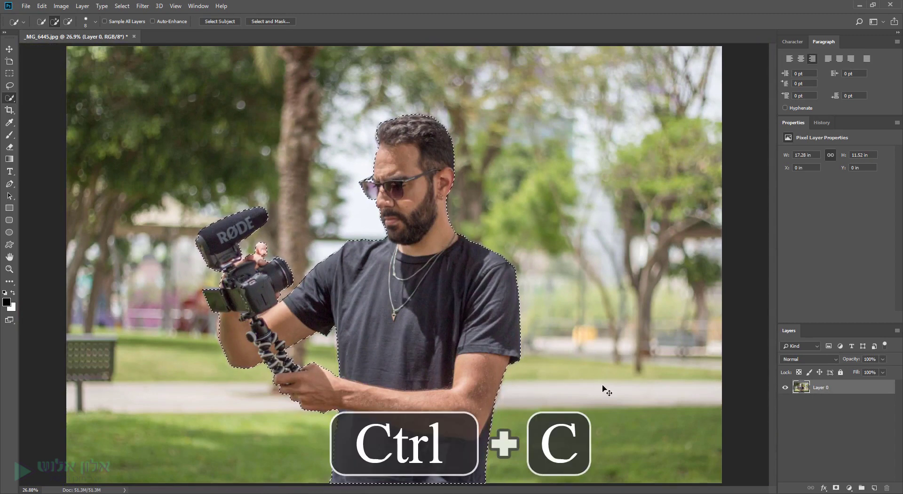
{"action": "key", "text": "ctrl+v"}
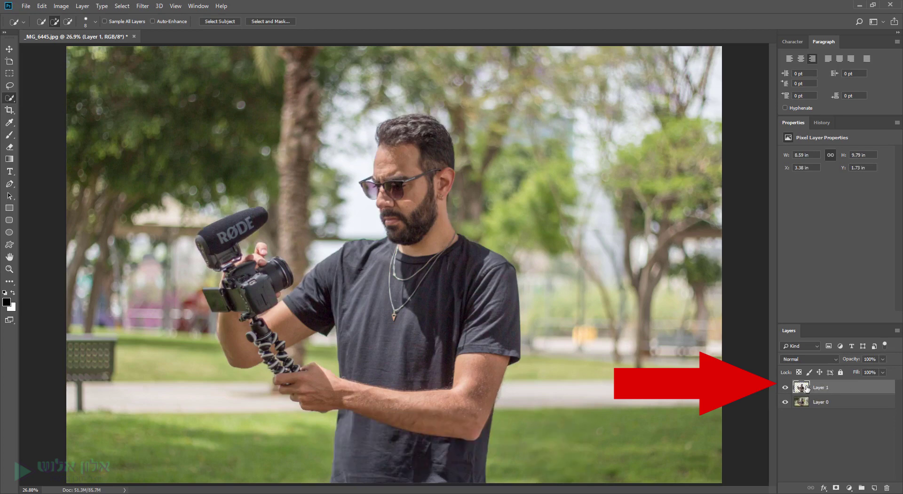
{"action": "left_click", "coordinate": [785, 403]}
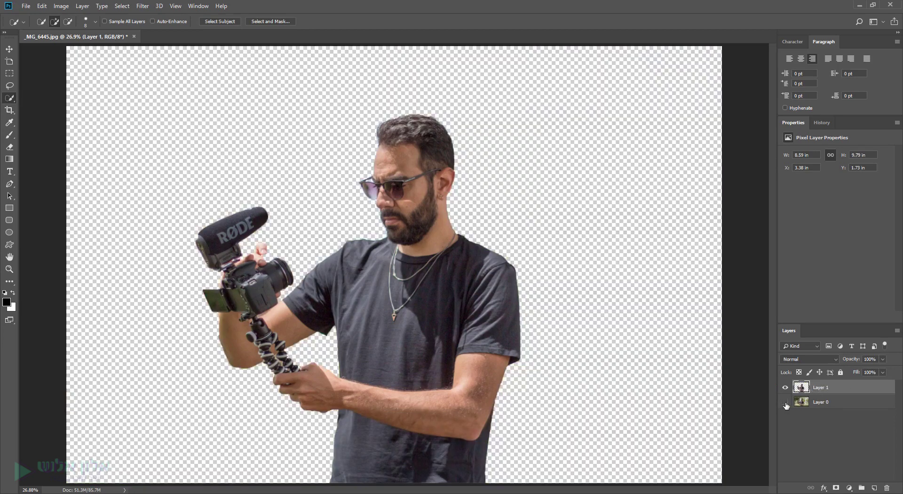
Step: Move the Layer 1 cutout toward the right side of the canvas
{"action": "left_click", "coordinate": [10, 51]}
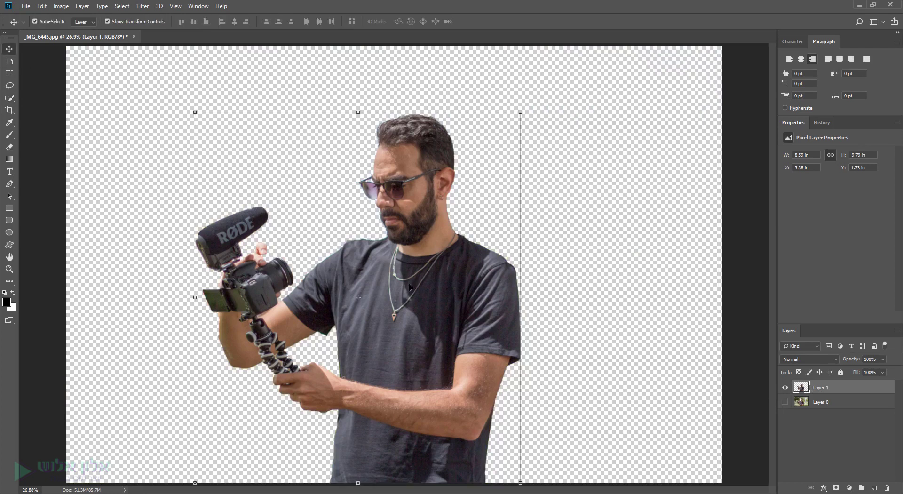
{"action": "left_click_drag", "start_coordinate": [409, 287], "coordinate": [498, 272]}
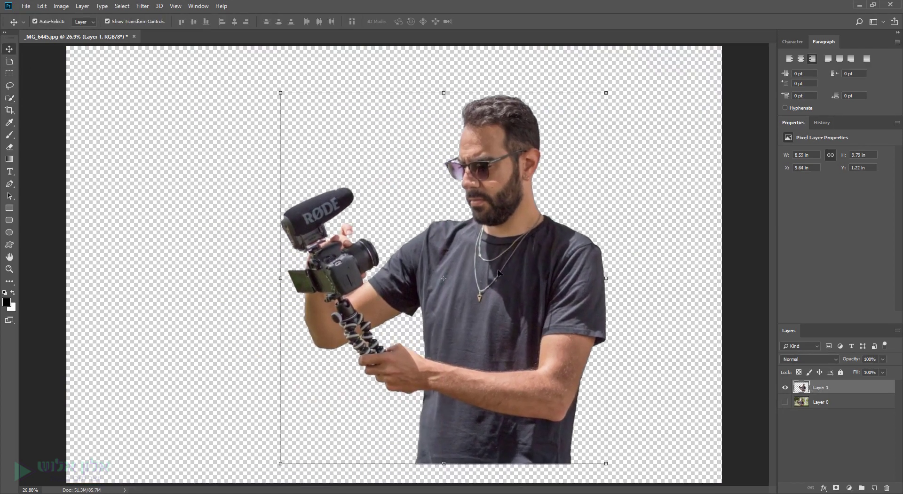
{"action": "key", "text": "ctrl+minus"}
{"action": "key", "text": "ctrl+minus"}
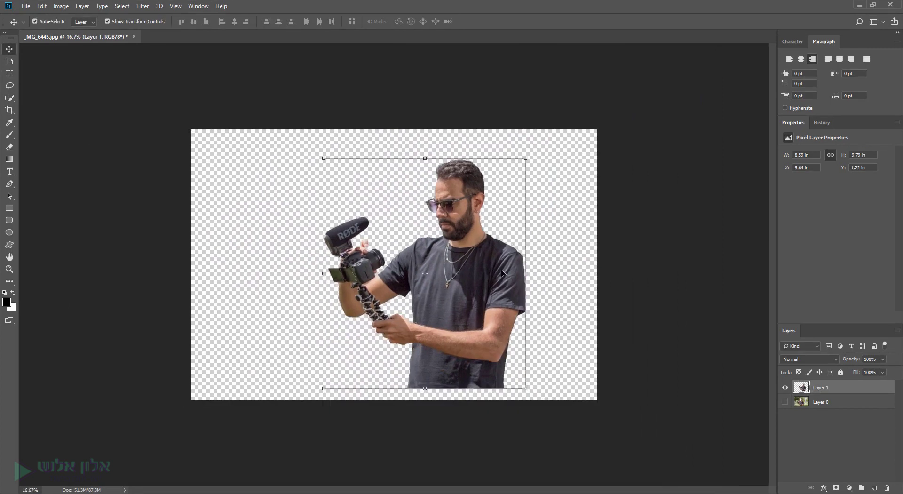
{"action": "mouse_move", "coordinate": [502, 282]}
{"action": "left_mouse_down"}
{"action": "mouse_move", "coordinate": [565, 293]}
{"action": "mouse_move", "coordinate": [554, 288]}
{"action": "left_mouse_up"}
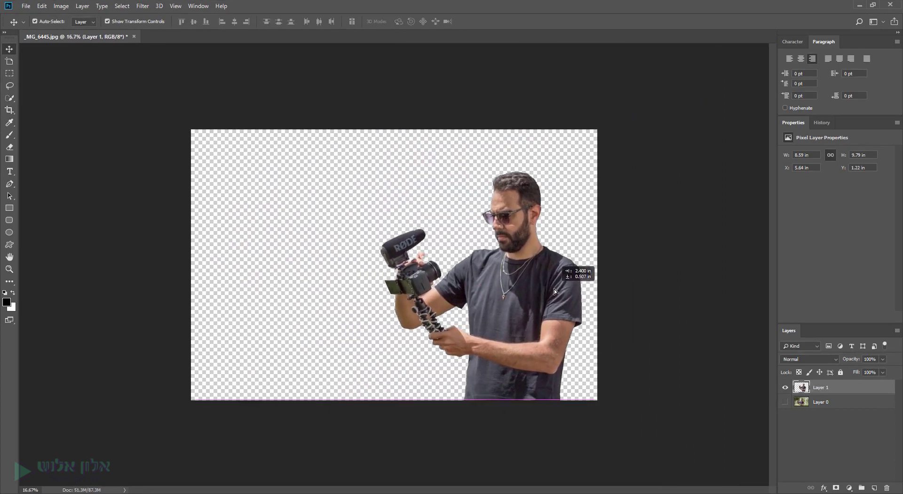
Step: Draw a canvas-sized Rectangle 1 below Layer 1 with a purple-to-orange Gradient Overlay
{"action": "left_click", "coordinate": [10, 208]}
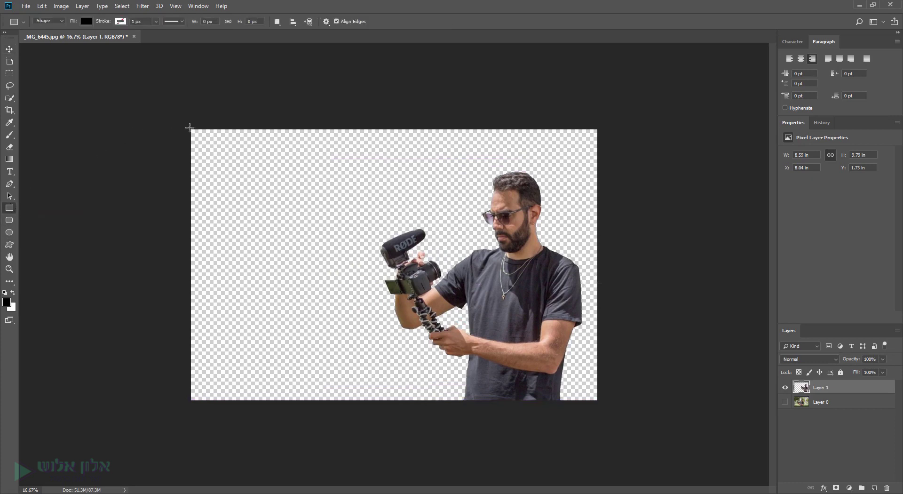
{"action": "left_click_drag", "start_coordinate": [189, 127], "coordinate": [601, 404]}
{"action": "left_click_drag", "start_coordinate": [858, 388], "coordinate": [852, 409]}
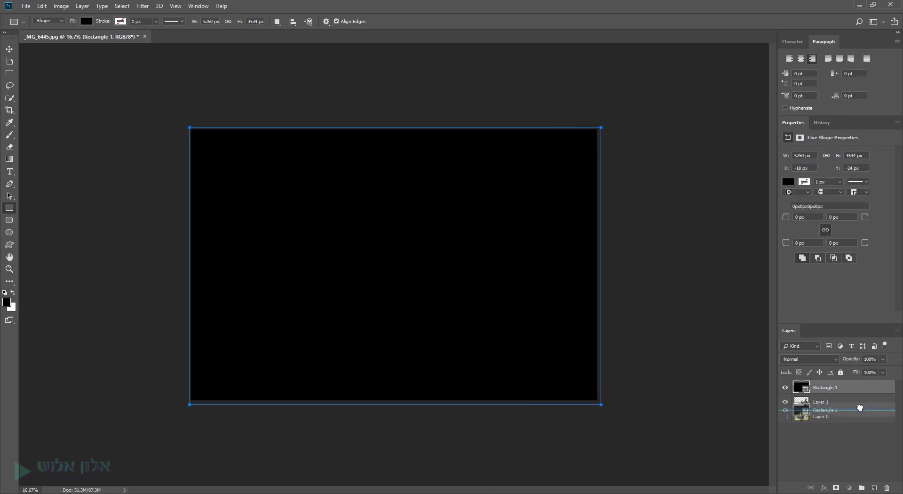
{"action": "double_click", "coordinate": [871, 402]}
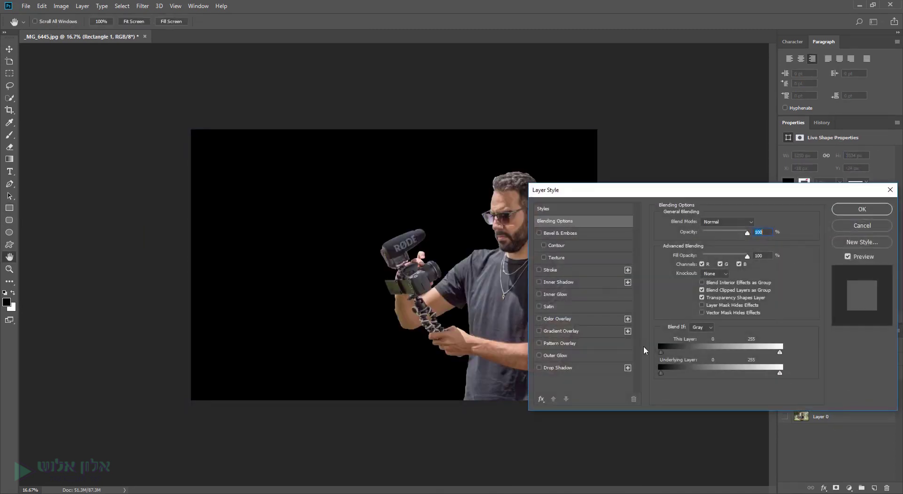
{"action": "left_click", "coordinate": [560, 331]}
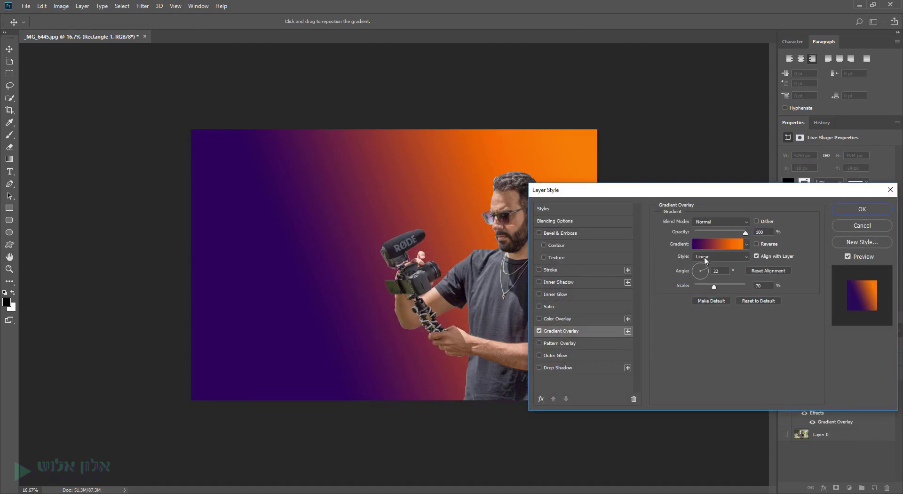
{"action": "left_click", "coordinate": [876, 210]}
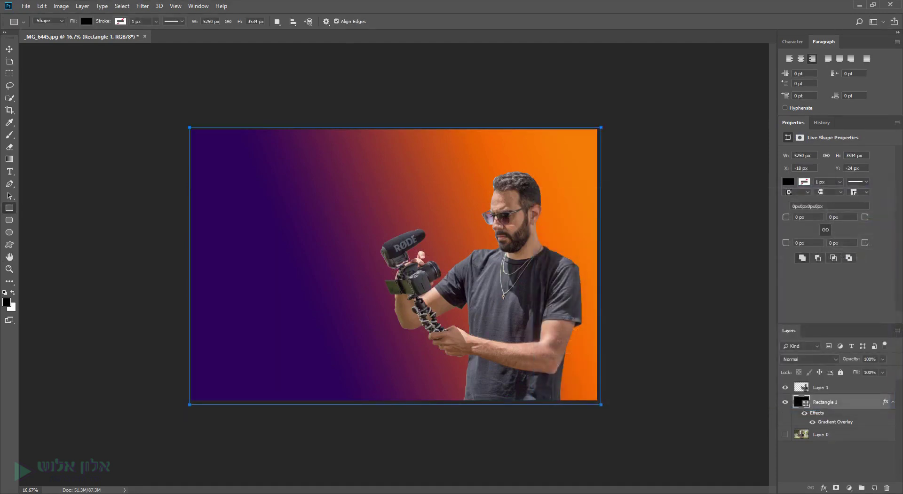
Step: Duplicate the man's Layer 1 as 'Layer 1 copy'
{"action": "key", "text": "v"}
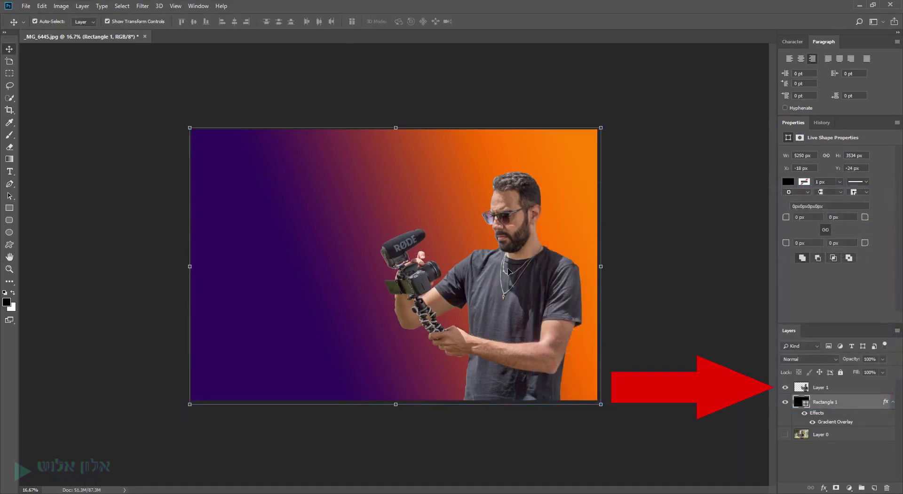
{"action": "left_click", "coordinate": [423, 291]}
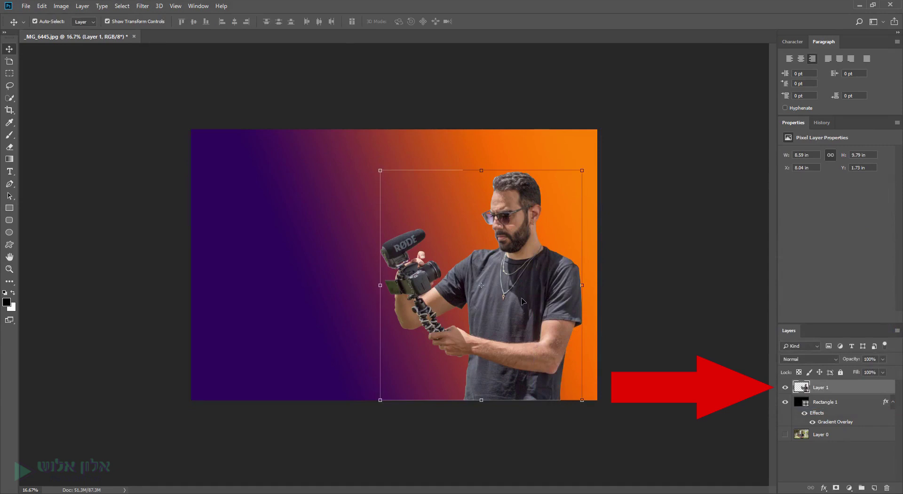
{"action": "right_click", "coordinate": [860, 386]}
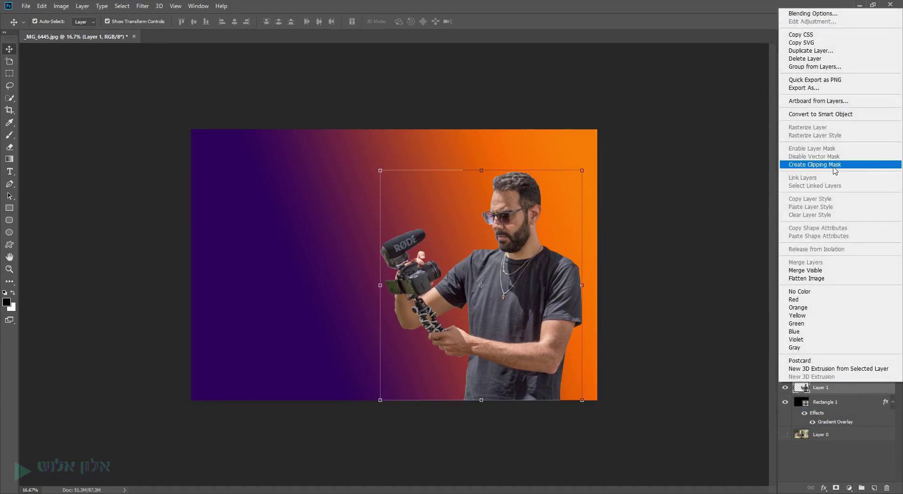
{"action": "left_click", "coordinate": [498, 277]}
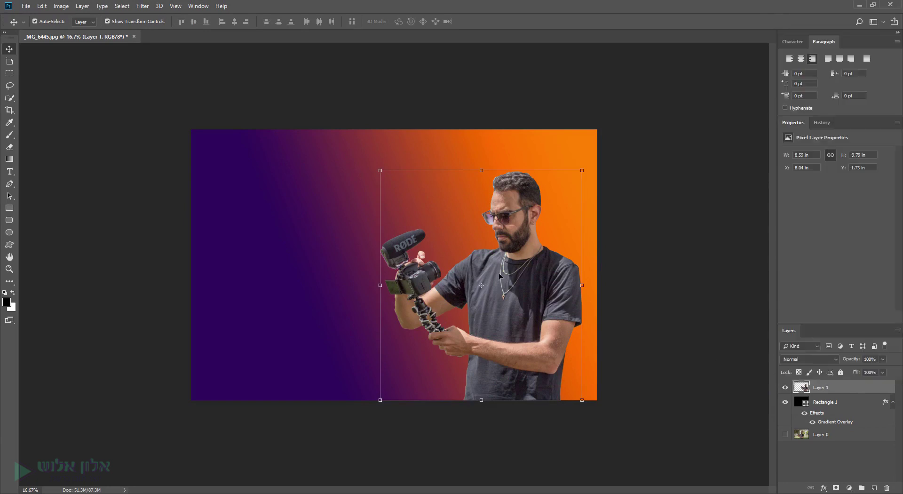
{"action": "right_click", "coordinate": [830, 387]}
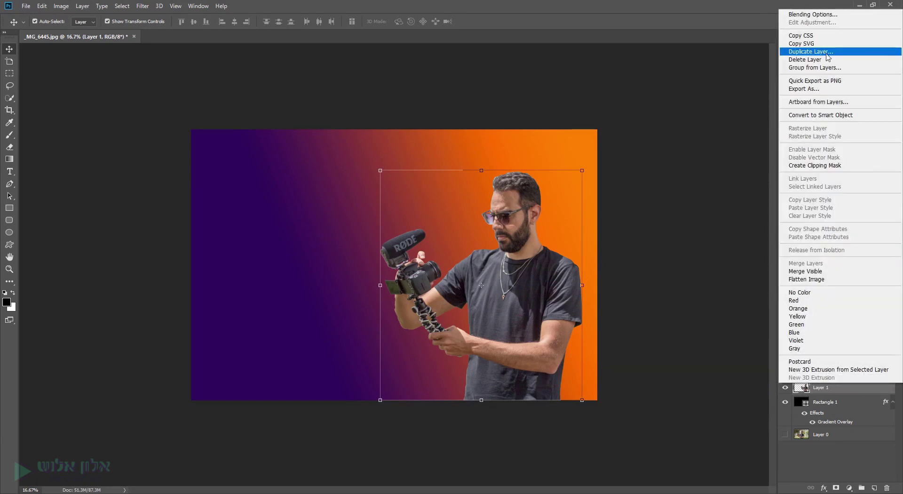
{"action": "left_click", "coordinate": [827, 53]}
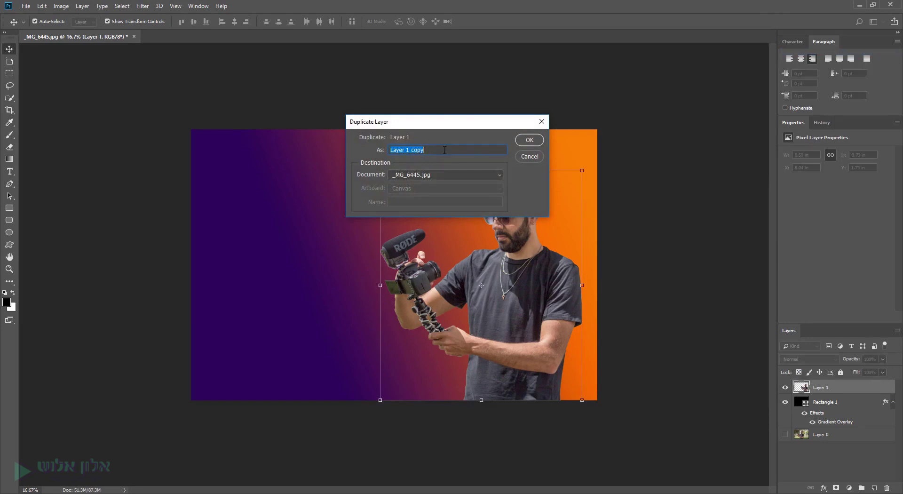
{"action": "left_click", "coordinate": [528, 141]}
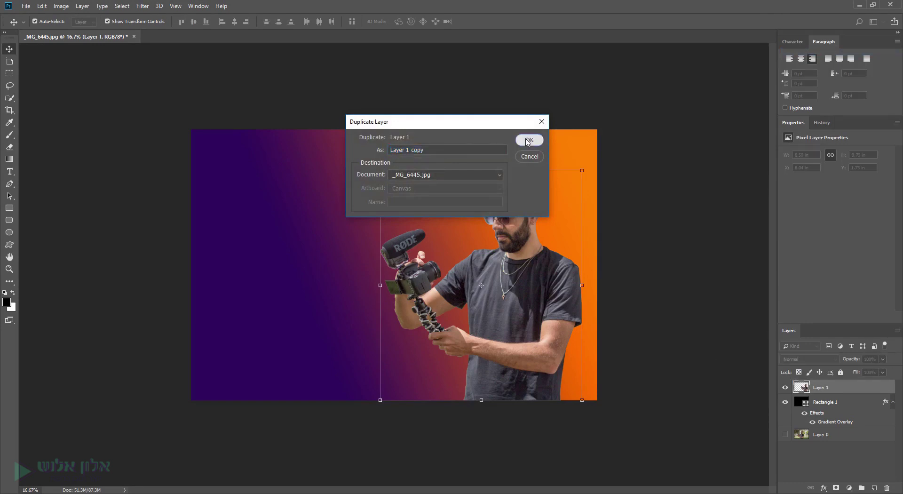
Step: Move the Layer 1 copy left and flip it horizontally to face right
{"action": "left_click_drag", "start_coordinate": [533, 348], "coordinate": [335, 300]}
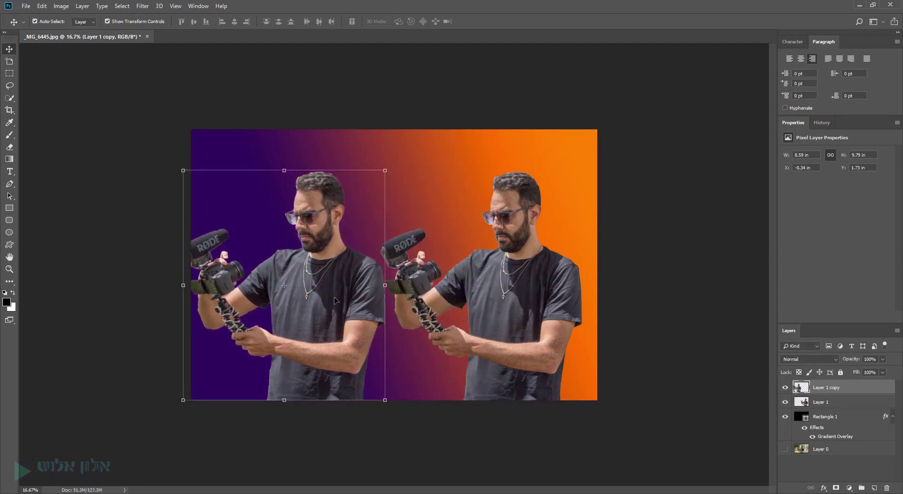
{"action": "key", "text": "ctrl+t"}
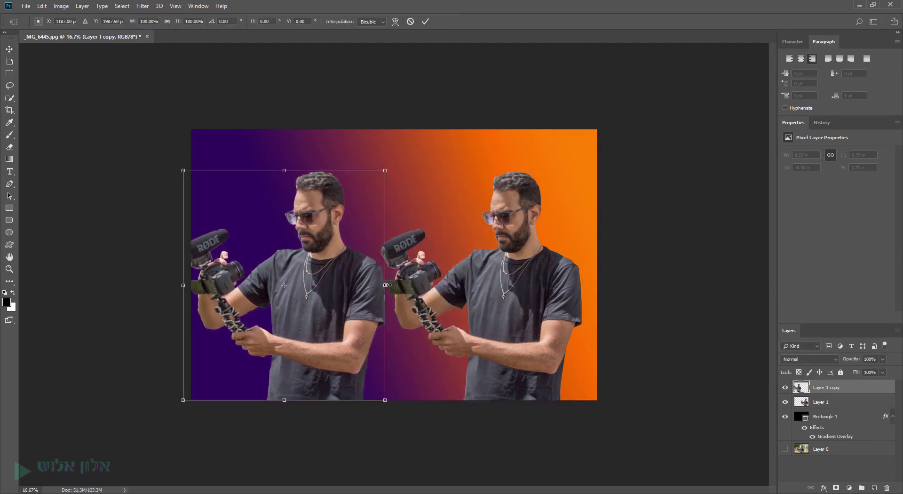
{"action": "mouse_move", "coordinate": [386, 285]}
{"action": "left_mouse_down"}
{"action": "mouse_move", "coordinate": [368, 297]}
{"action": "mouse_move", "coordinate": [72, 294]}
{"action": "left_mouse_up"}
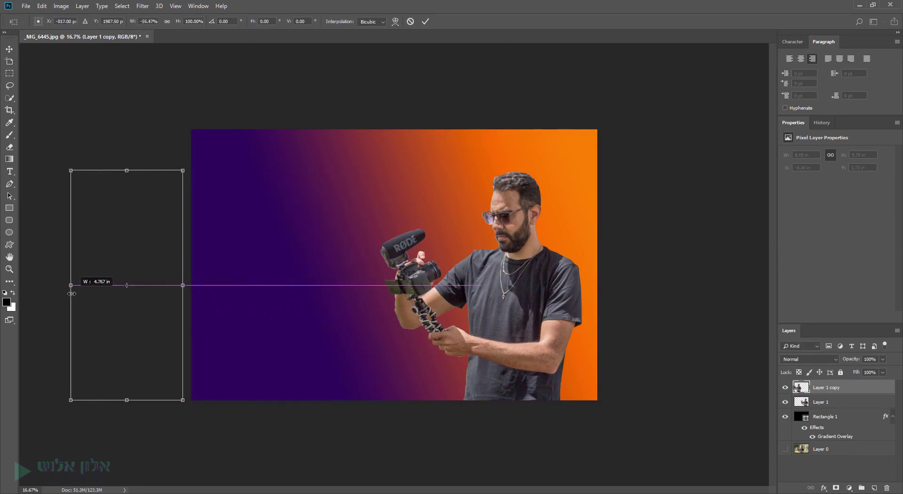
{"action": "key", "text": "Escape"}
{"action": "left_click", "coordinate": [384, 287], "text": "alt"}
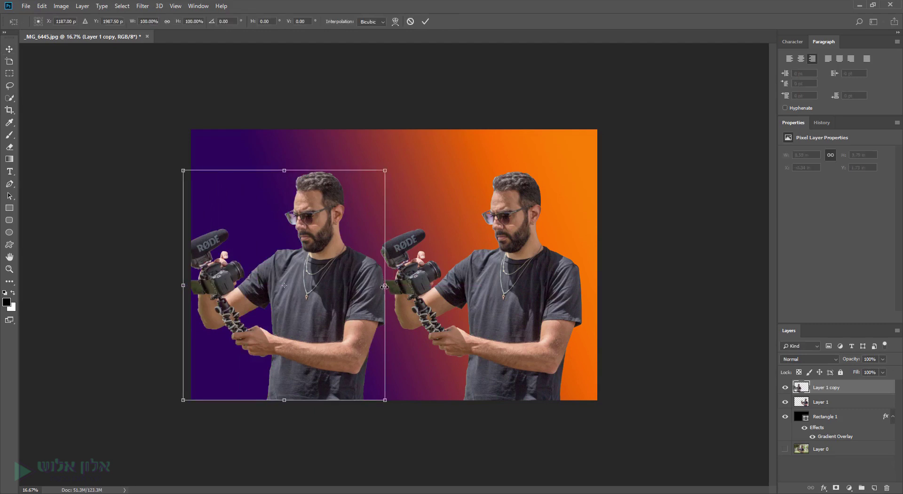
{"action": "left_click_drag", "start_coordinate": [384, 286], "coordinate": [181, 301]}
{"action": "key", "text": "Return"}
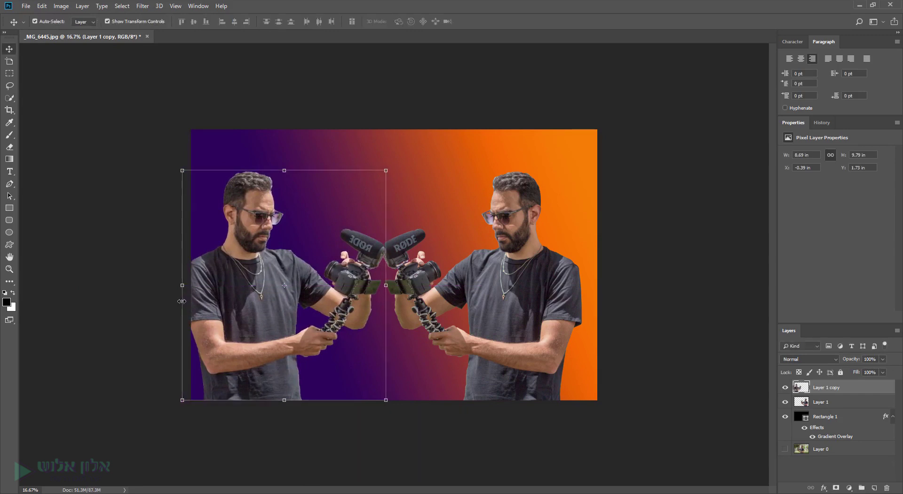
Step: Place the original man at the right edge and the mirrored copy at the left edge
{"action": "left_click_drag", "start_coordinate": [465, 316], "coordinate": [482, 311]}
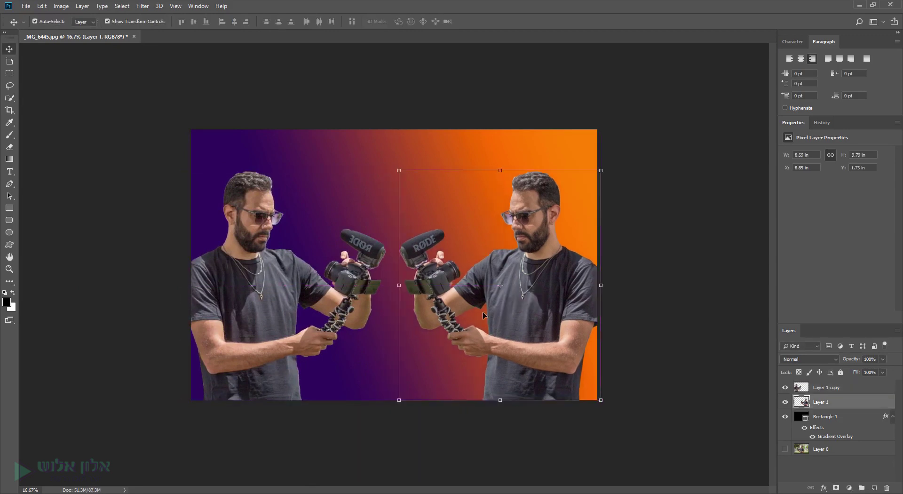
{"action": "left_click_drag", "start_coordinate": [282, 293], "coordinate": [290, 293]}
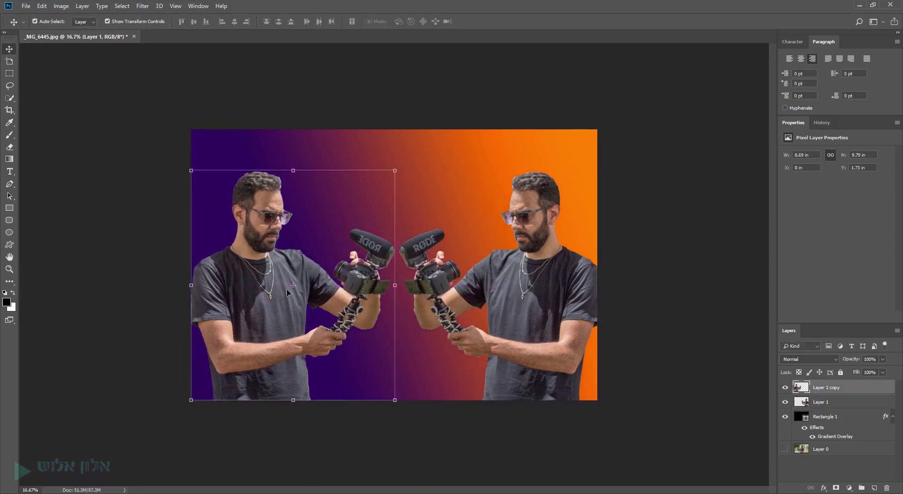
{"action": "left_click", "coordinate": [378, 103]}
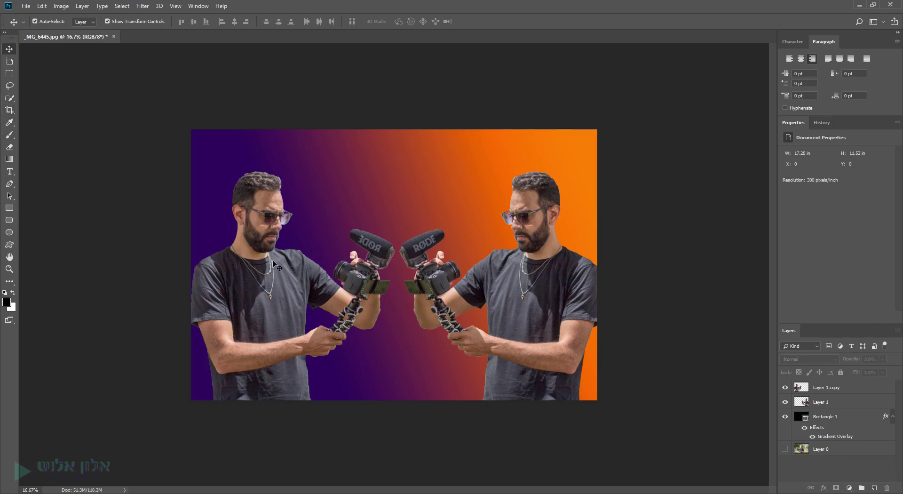
{"action": "left_click", "coordinate": [9, 98]}
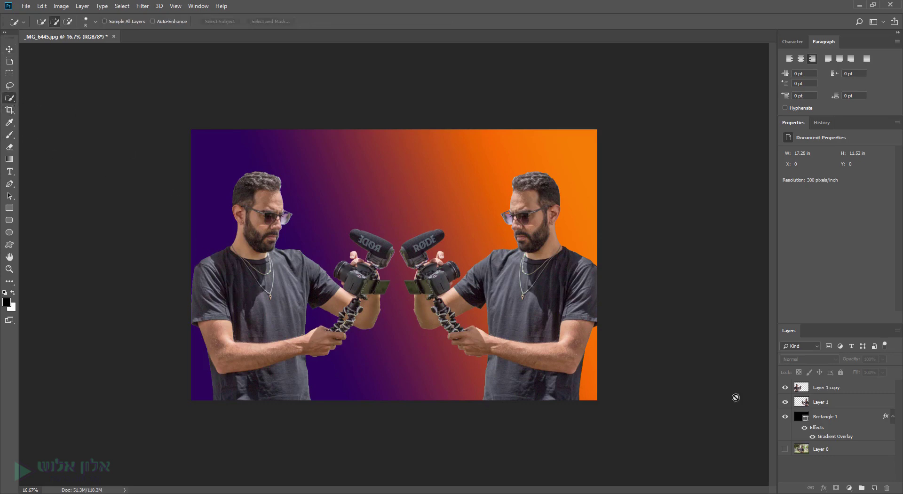
{"action": "left_click", "coordinate": [845, 387]}
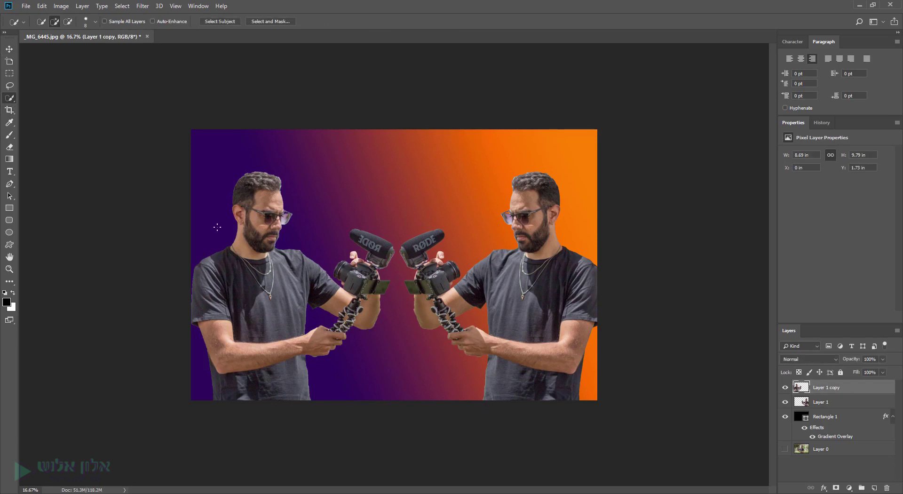
{"action": "scroll", "coordinate": [270, 285], "scroll_direction": "up", "scroll_amount": 5}
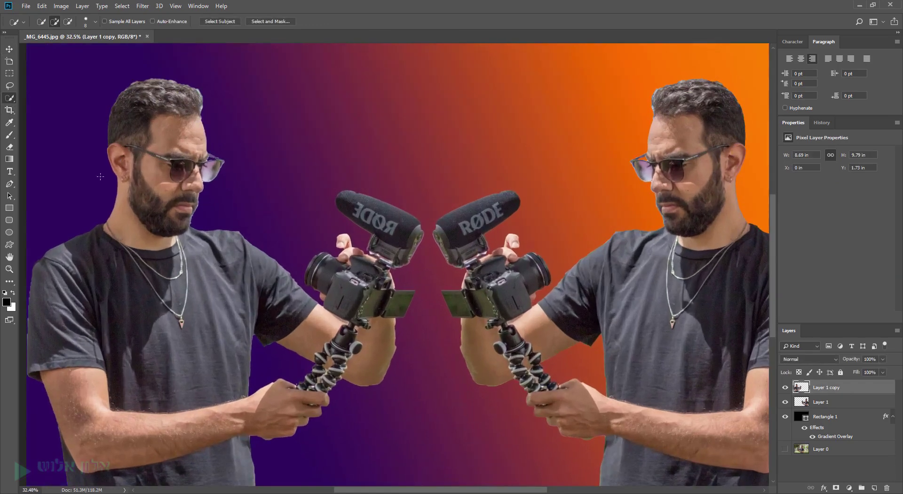
{"action": "left_click", "coordinate": [84, 21]}
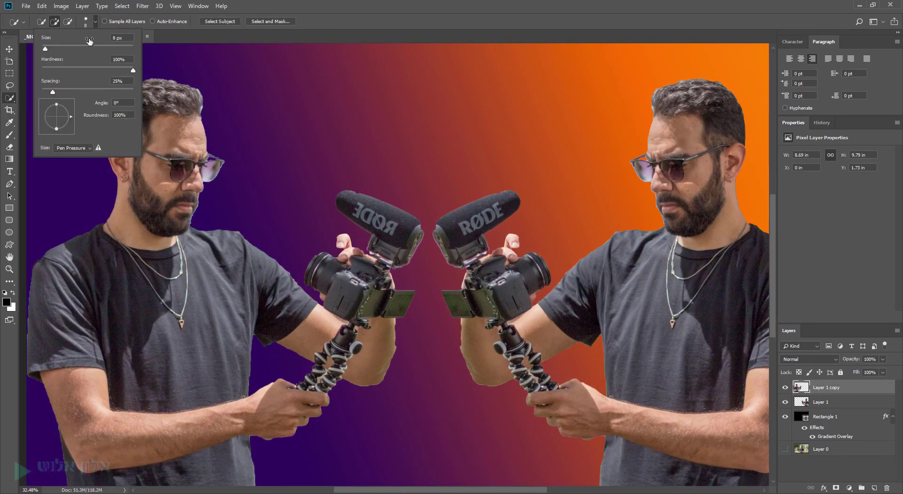
{"action": "left_click_drag", "start_coordinate": [45, 49], "coordinate": [68, 49]}
{"action": "left_click", "coordinate": [212, 263]}
{"action": "mouse_move", "coordinate": [212, 263]}
{"action": "left_mouse_down"}
{"action": "mouse_move", "coordinate": [166, 331]}
{"action": "mouse_move", "coordinate": [198, 193]}
{"action": "left_mouse_up"}
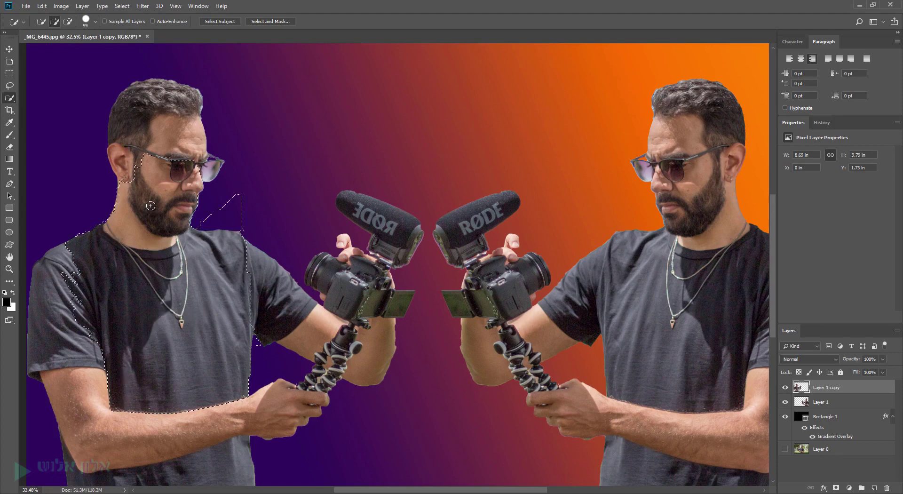
{"action": "key", "text": "alt"}
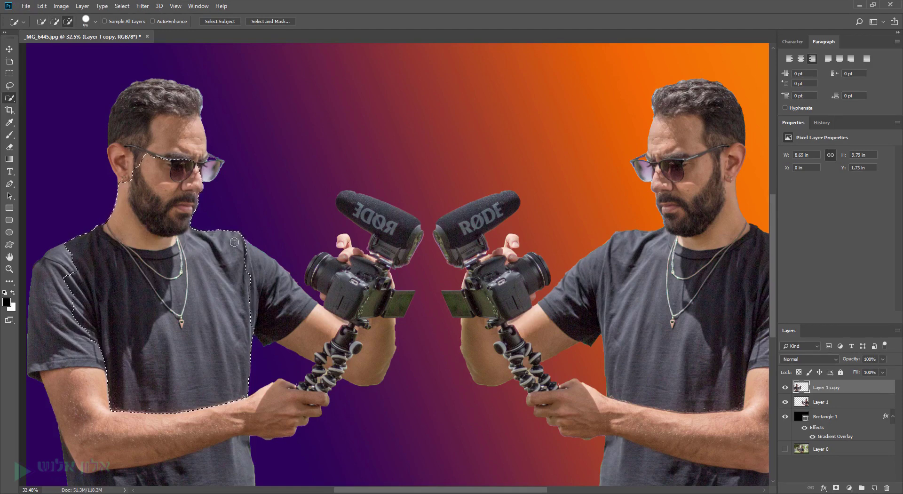
{"action": "left_click", "coordinate": [239, 237], "text": "alt"}
{"action": "left_click_drag", "start_coordinate": [226, 260], "coordinate": [225, 282]}
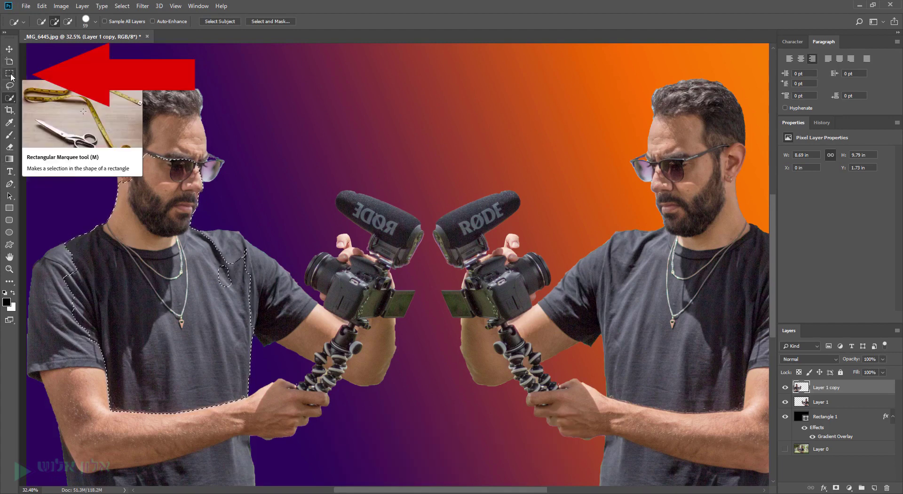
{"action": "left_click", "coordinate": [9, 74]}
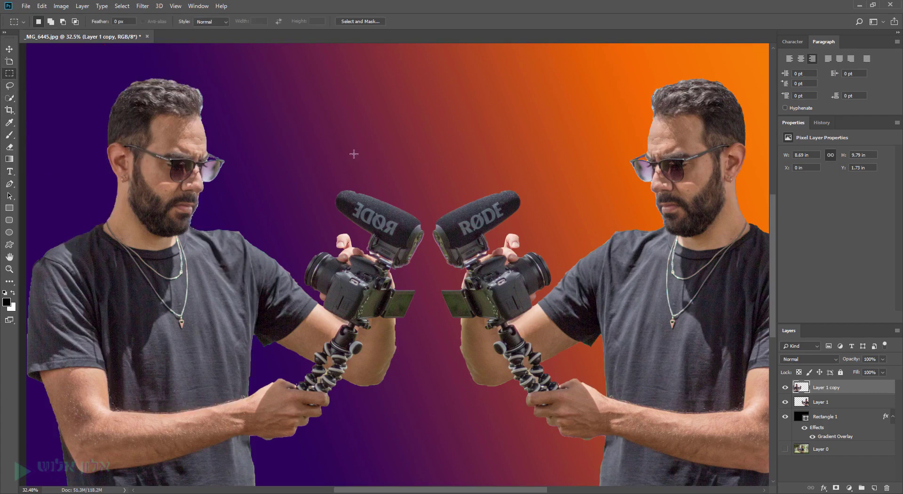
{"action": "left_click", "coordinate": [8, 50]}
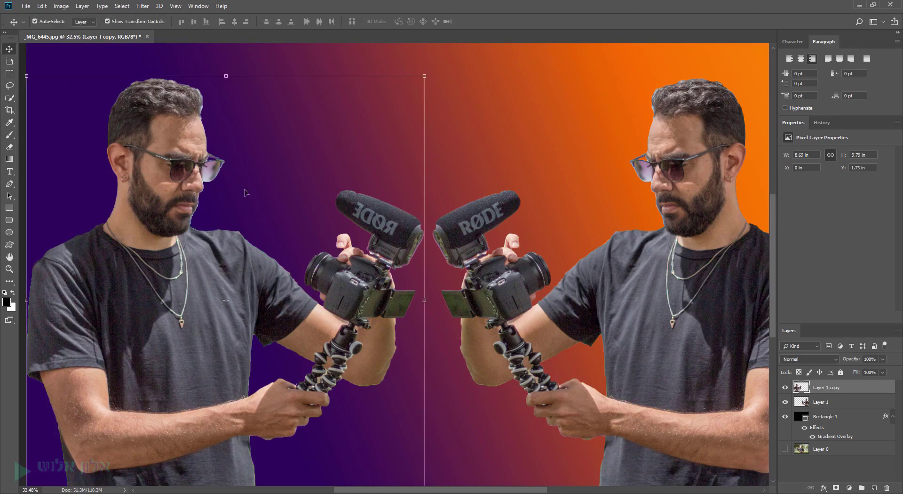
{"action": "key", "text": "ctrl+0"}
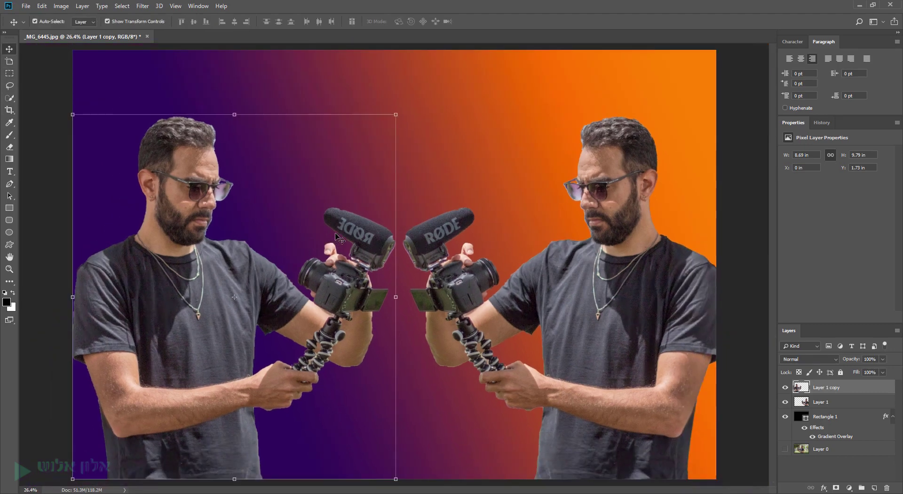